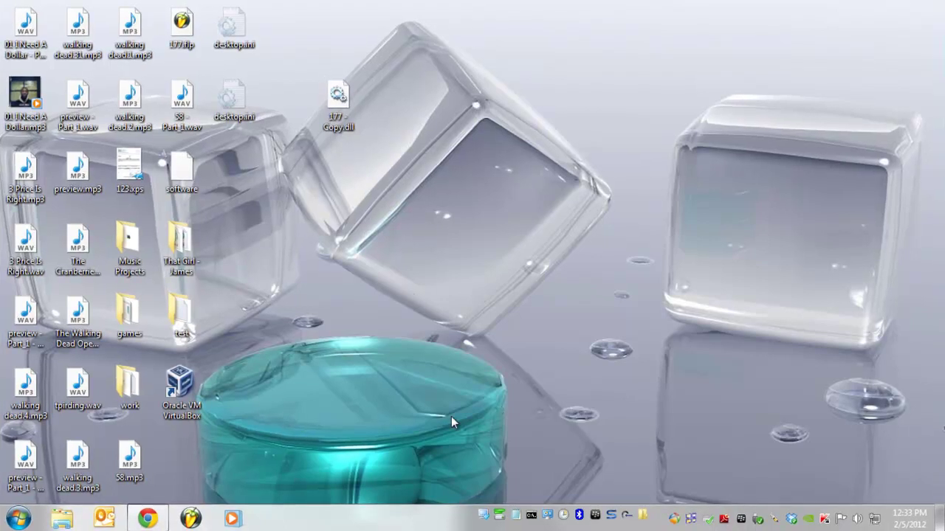
Step: Launch the Registry Editor by running regedit
left_click(15, 518)
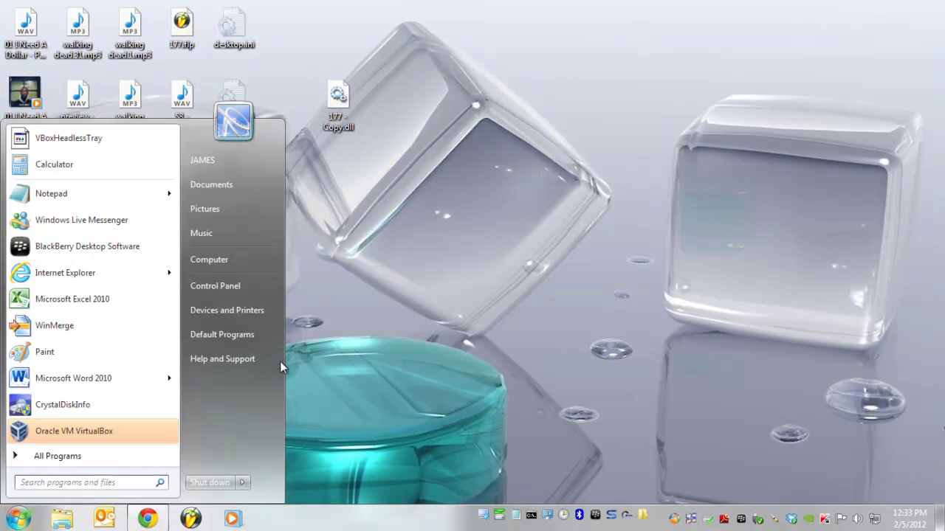
key("Escape")
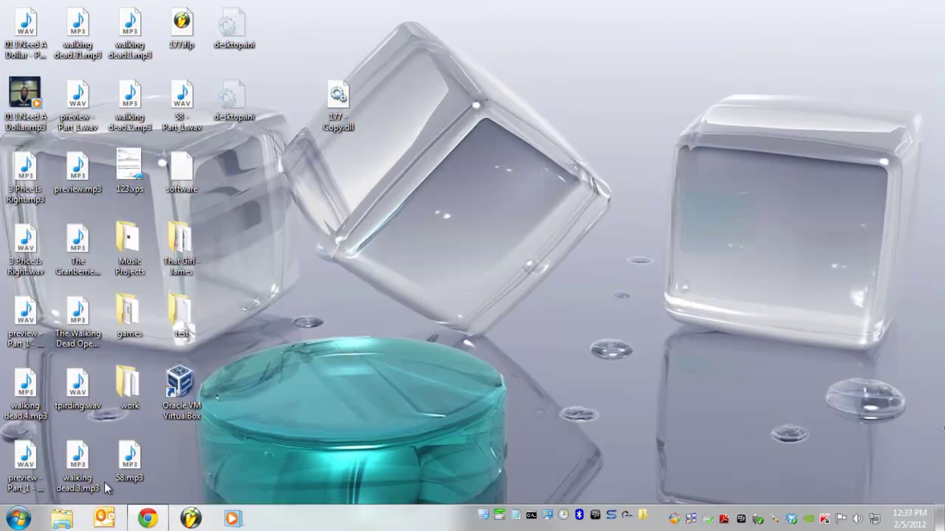
key("super+r")
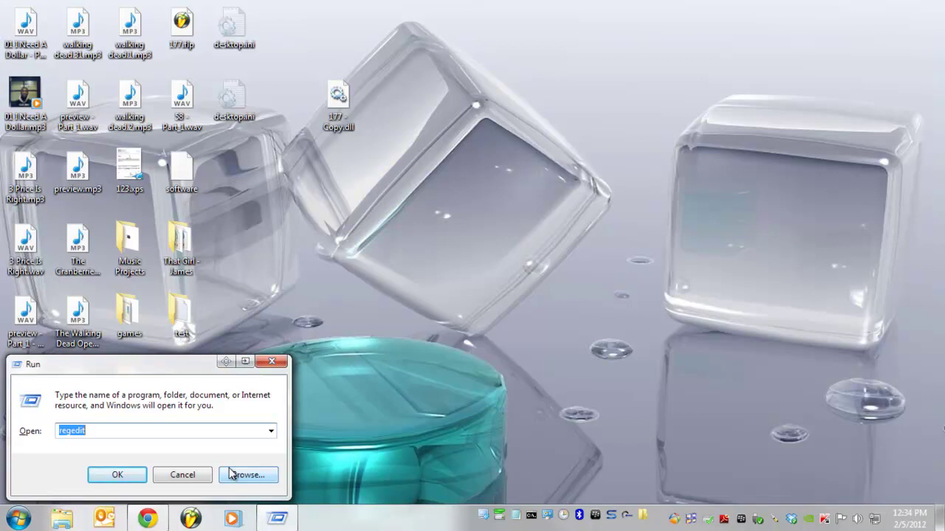
key("Return")
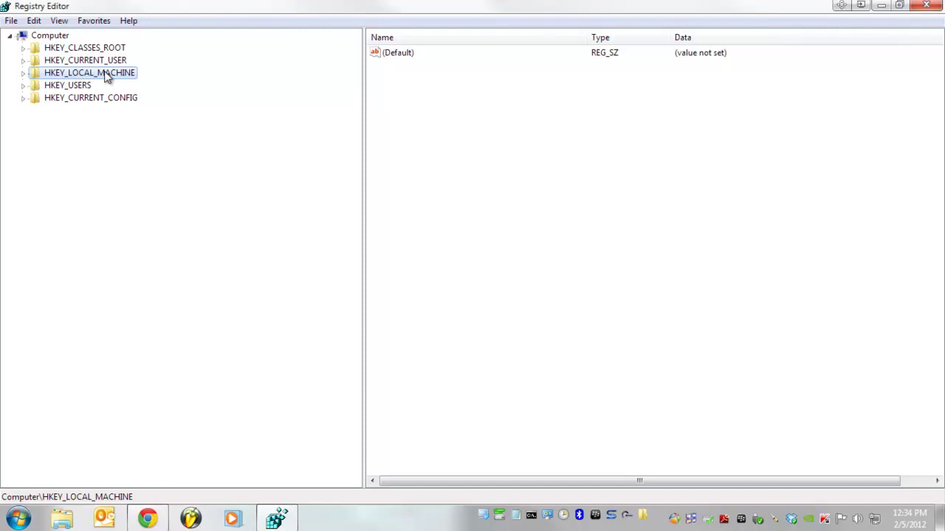
Step: Expand the registry tree down to HKEY_LOCAL_MACHINE\SOFTWARE\Wow6432Node
double_click(107, 74)
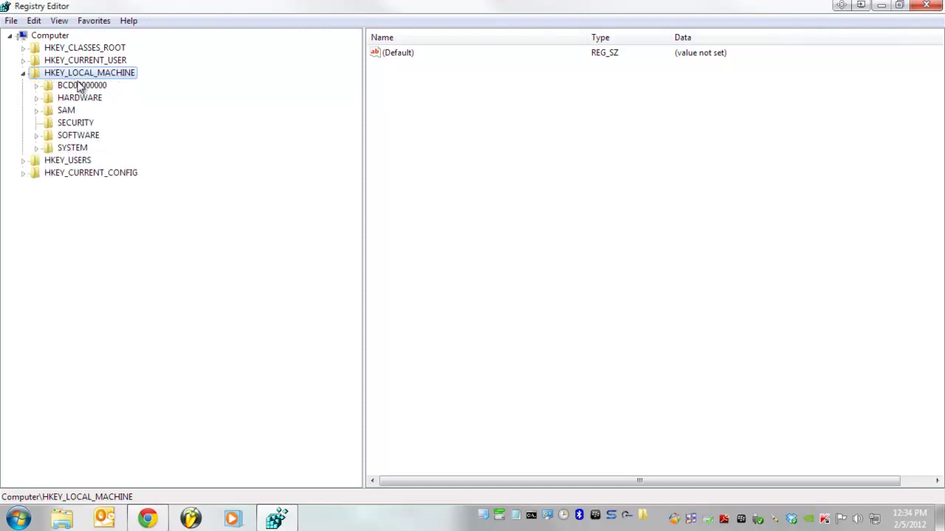
double_click(81, 138)
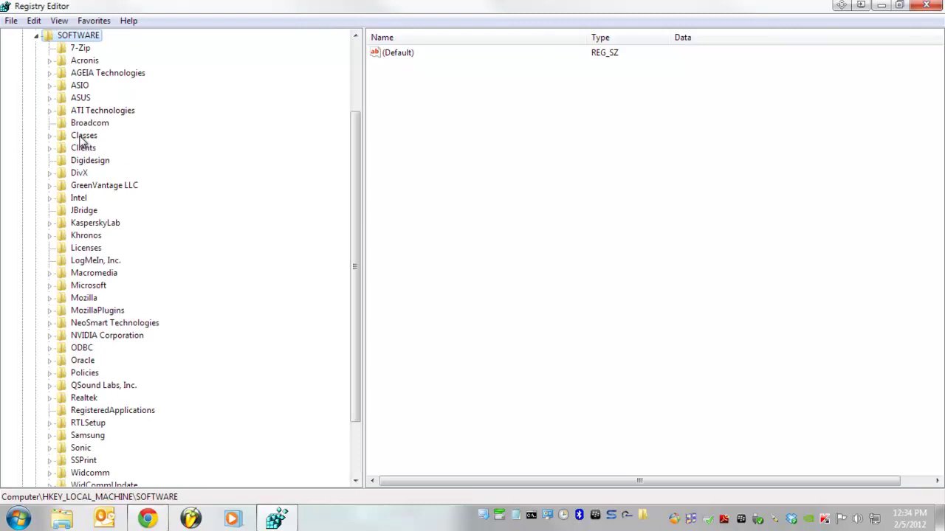
scroll(180, 174, "down", 2)
left_click(108, 439)
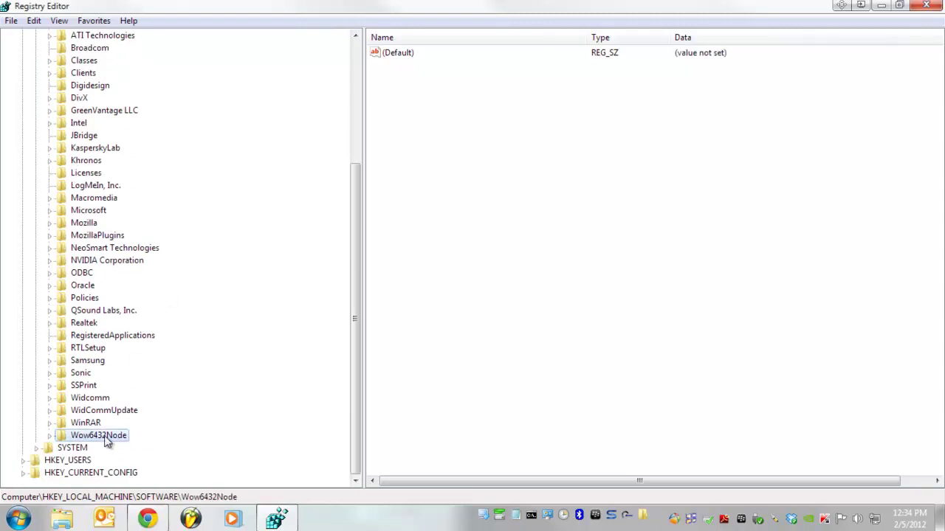
double_click(108, 438)
scroll(236, 362, "down", 15)
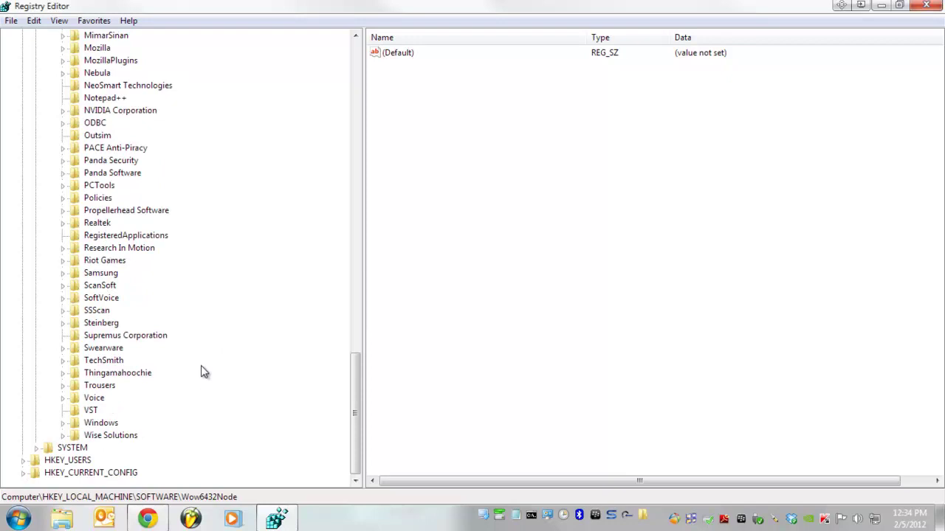
Step: Open the Steinberg\Hypersonic 2 key under Wow6432Node and inspect its Content Location value
double_click(111, 325)
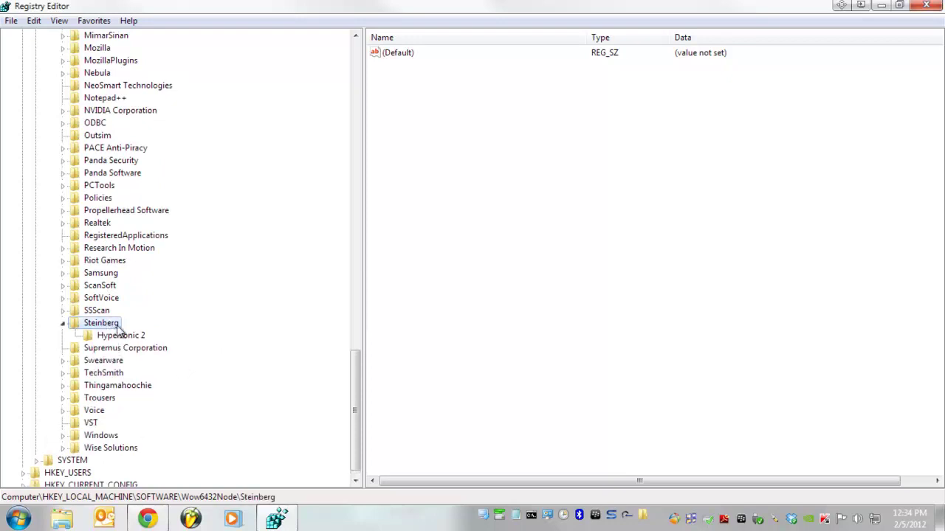
left_click(129, 336)
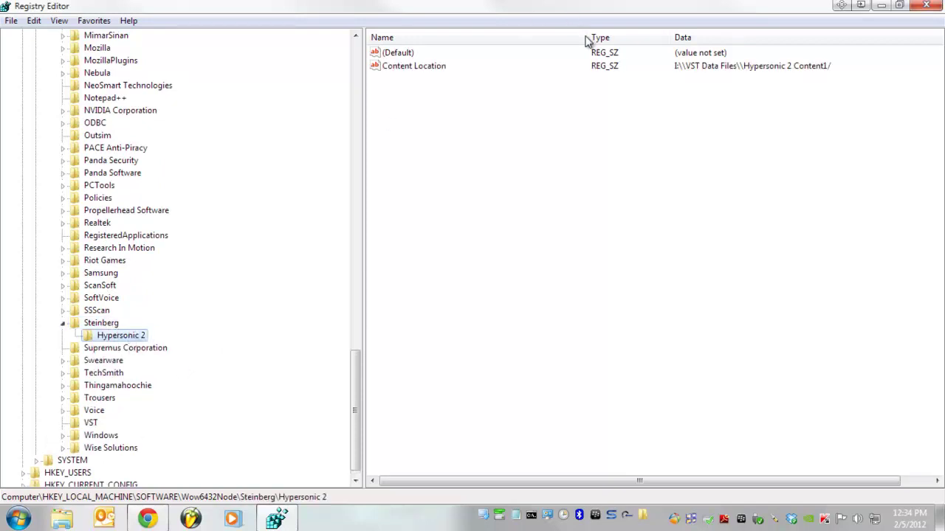
left_click(579, 81)
left_click(425, 68)
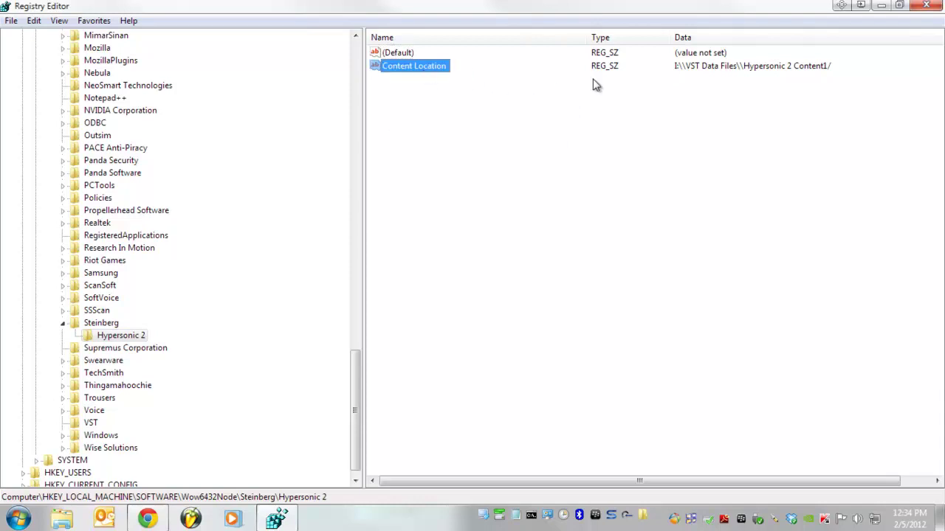
left_click(683, 70)
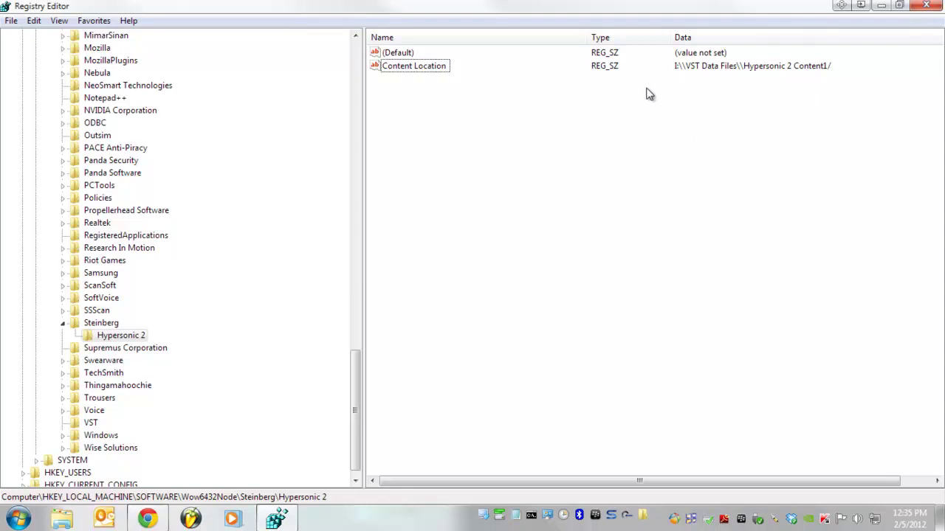
Step: Switch to Windows Explorer, open the Hypersonic 2 Content1 folder inside VST Data Files on drive I:, and display its full path
key("alt+Tab")
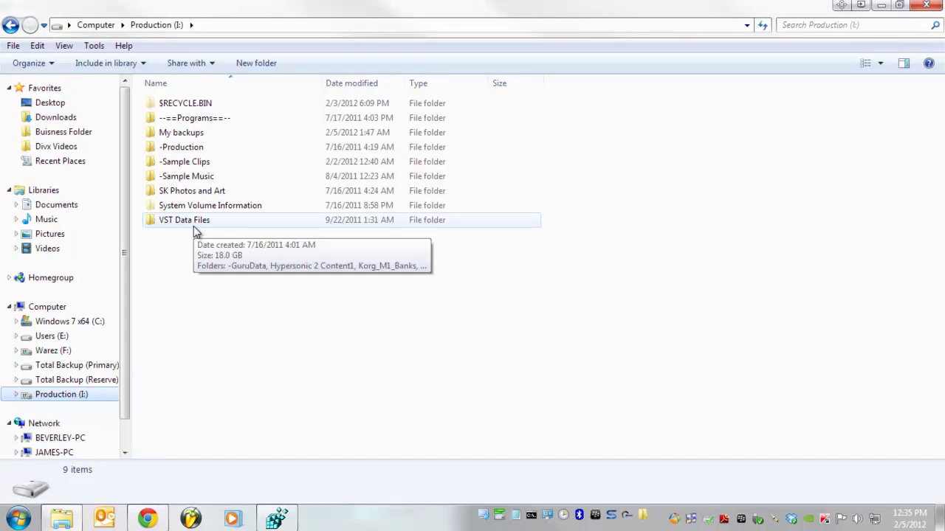
double_click(193, 226)
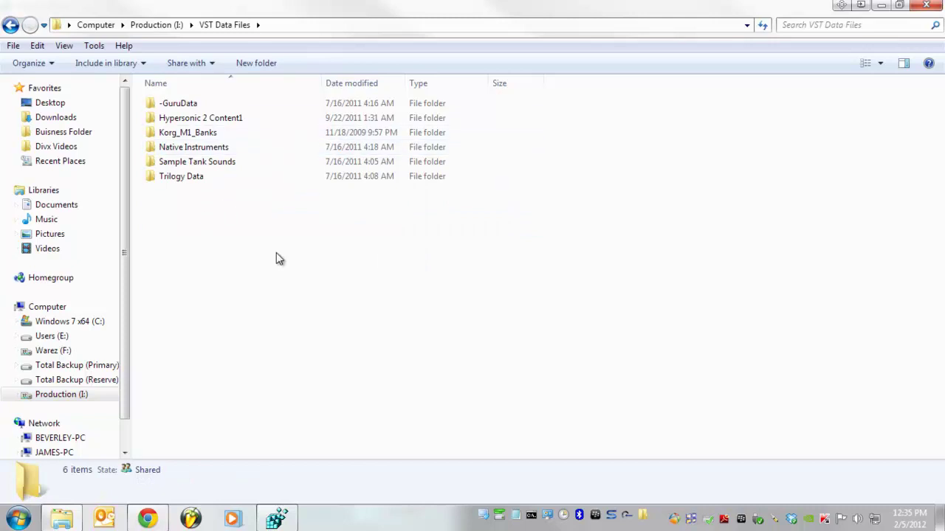
double_click(236, 119)
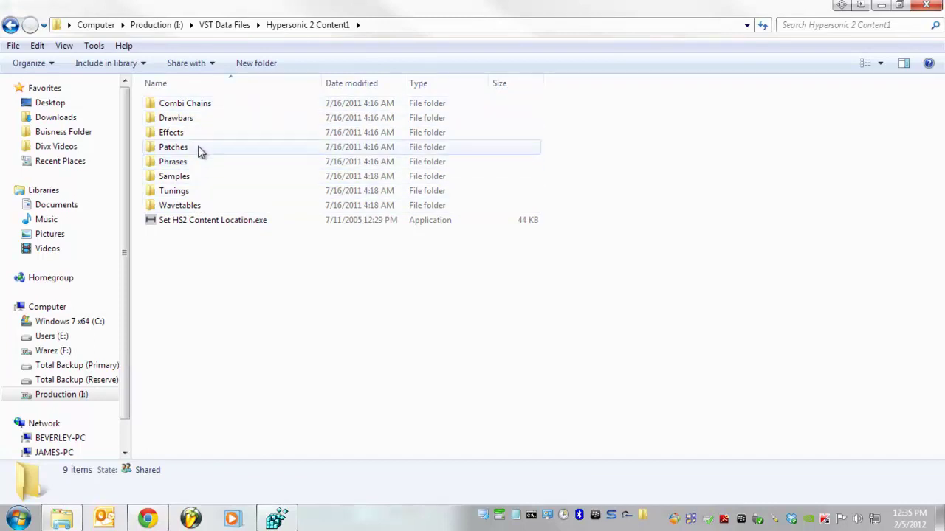
left_click(442, 25)
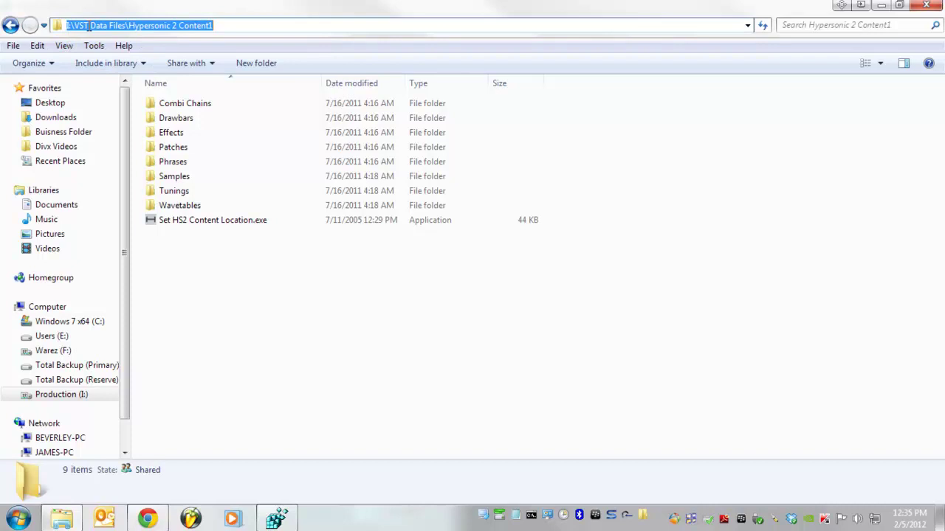
left_click(226, 25)
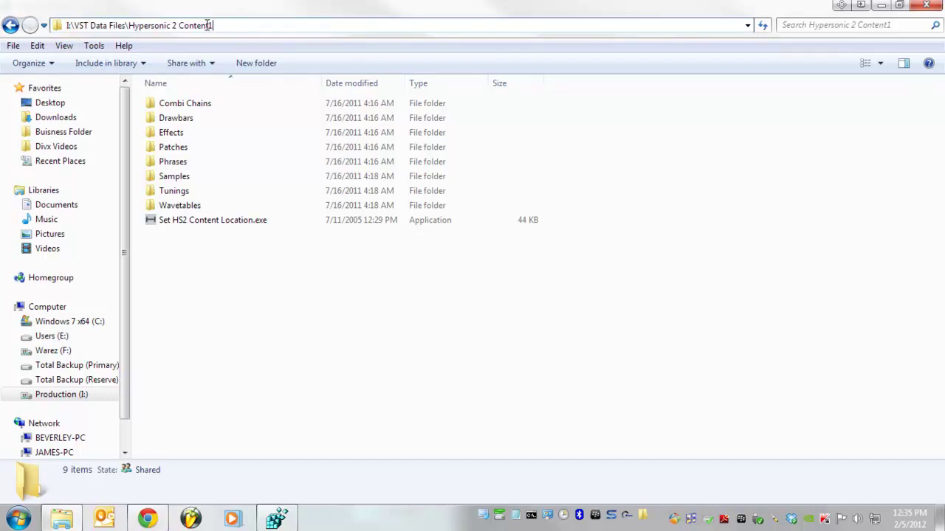
Step: Return to the Registry Editor and collapse the HKEY_LOCAL_MACHINE branch
left_click(276, 519)
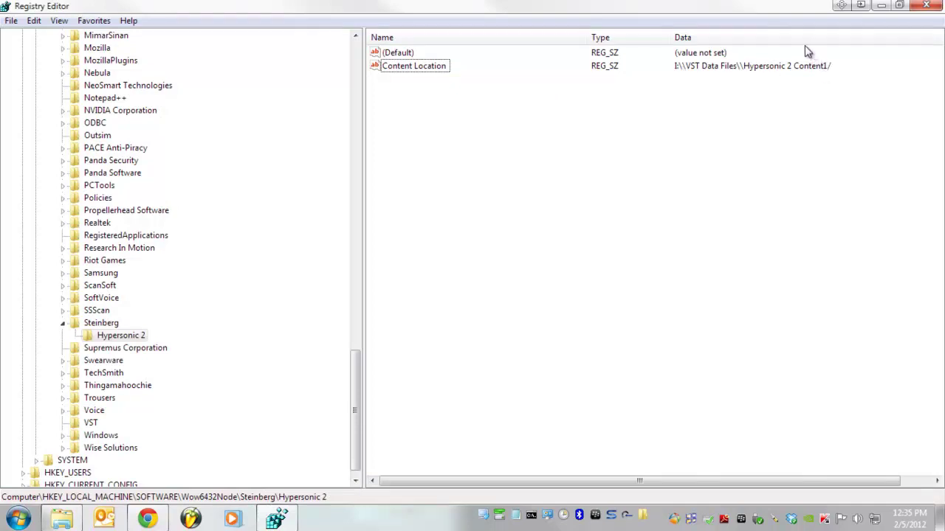
left_click(64, 323)
left_click_drag(347, 367, 214, 86)
left_click(24, 73)
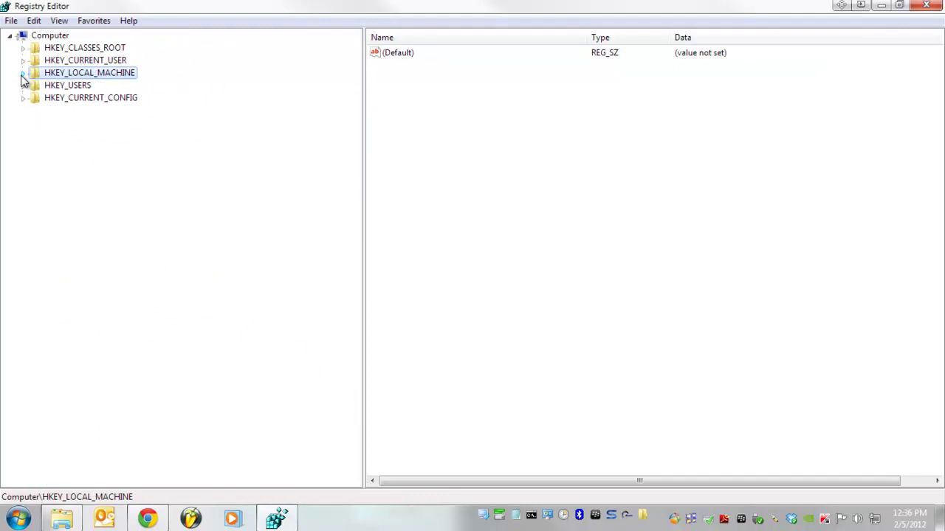
left_click(64, 85)
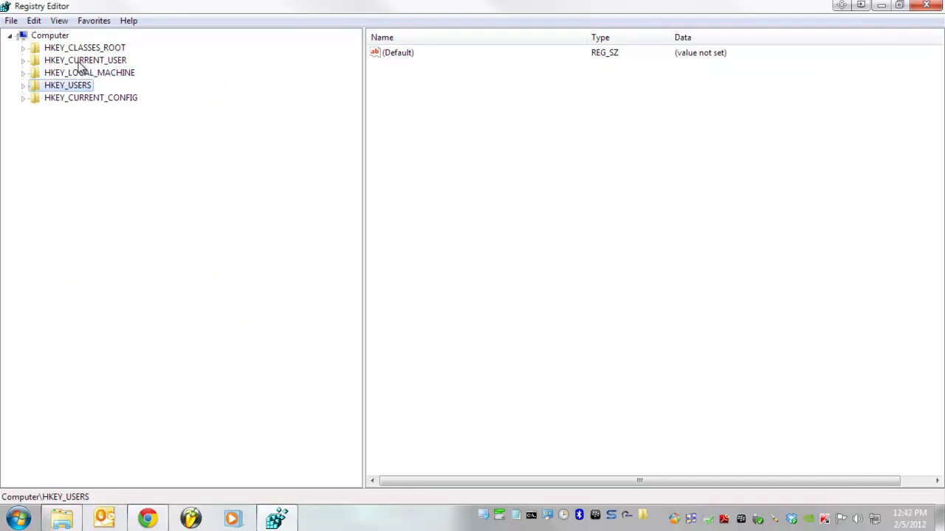
Step: Expand the registry tree down to HKEY_CURRENT_USER\Software\Classes
double_click(79, 62)
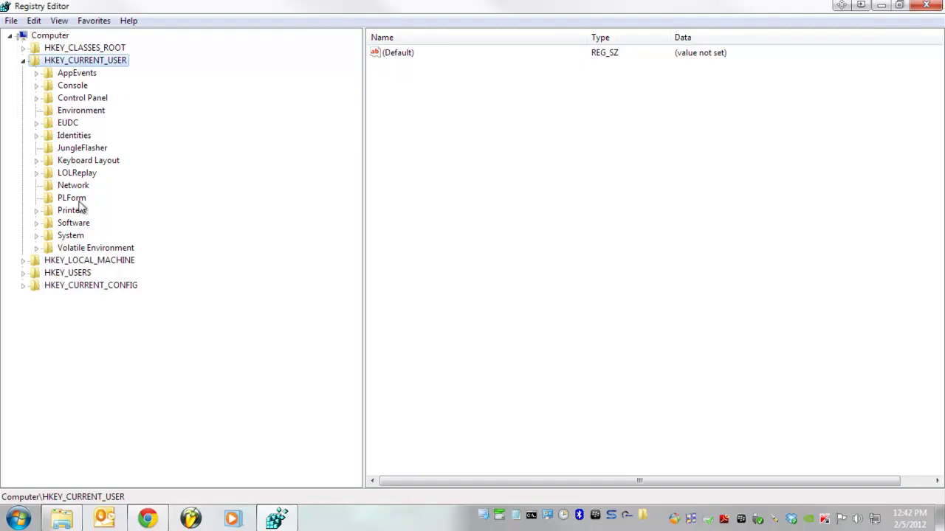
double_click(75, 224)
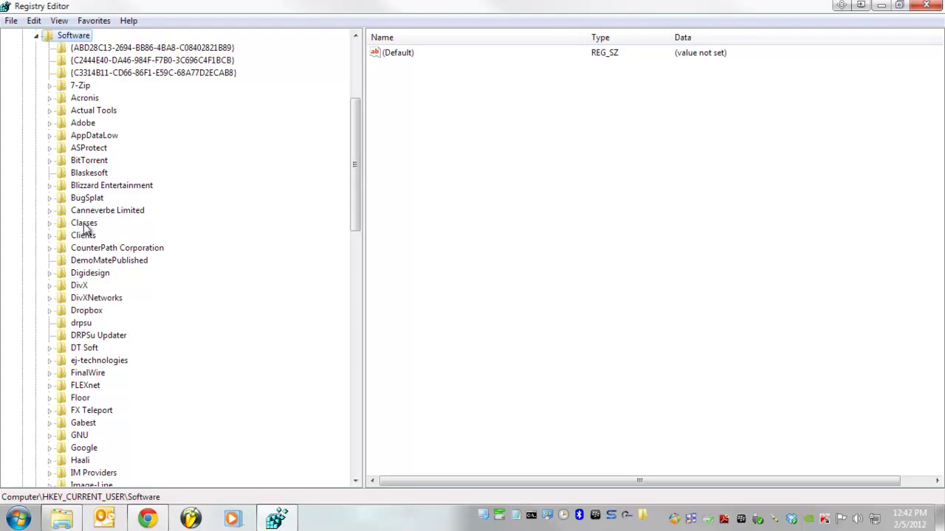
left_click(85, 227)
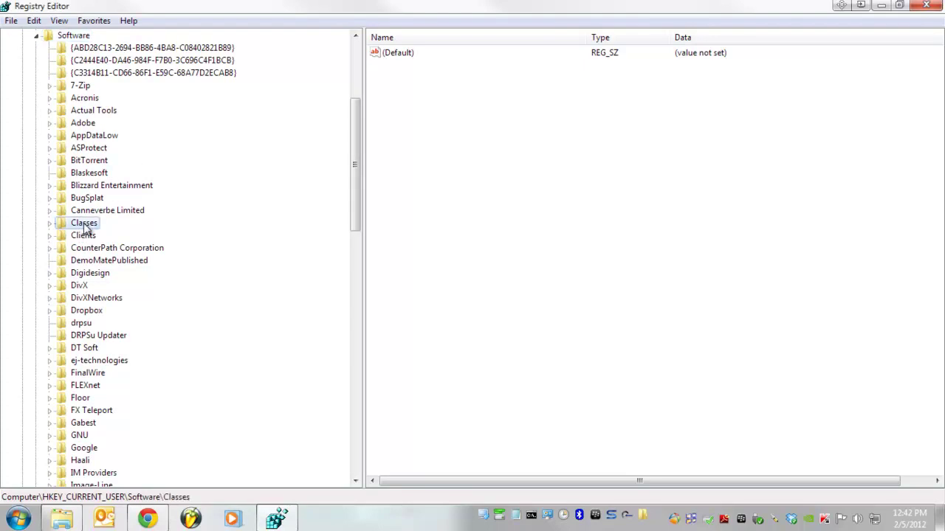
double_click(85, 227)
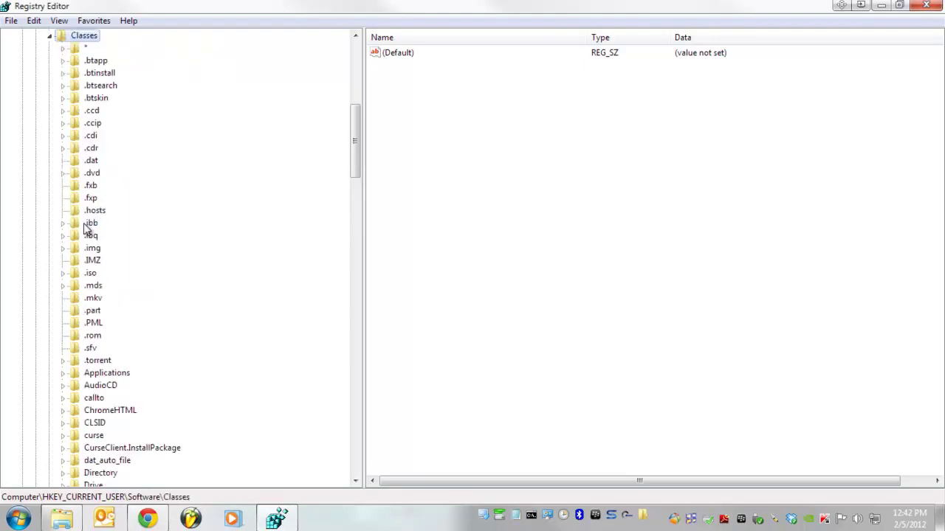
Step: Find the VirtualStore key under Classes and expand it through MACHINE to SOFTWARE
scroll(93, 310, "down", 5)
scroll(93, 310, "down", 3)
left_click(98, 285)
scroll(107, 274, "down", 1)
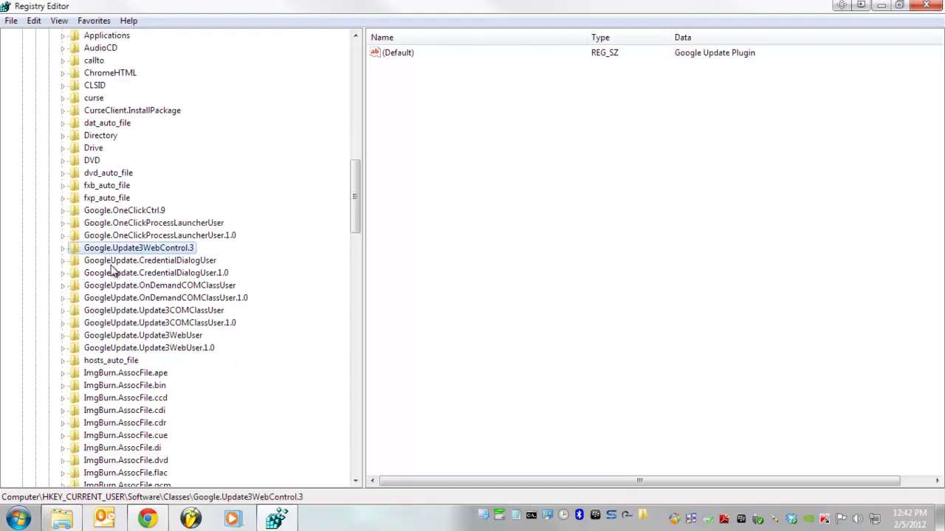
key("v")
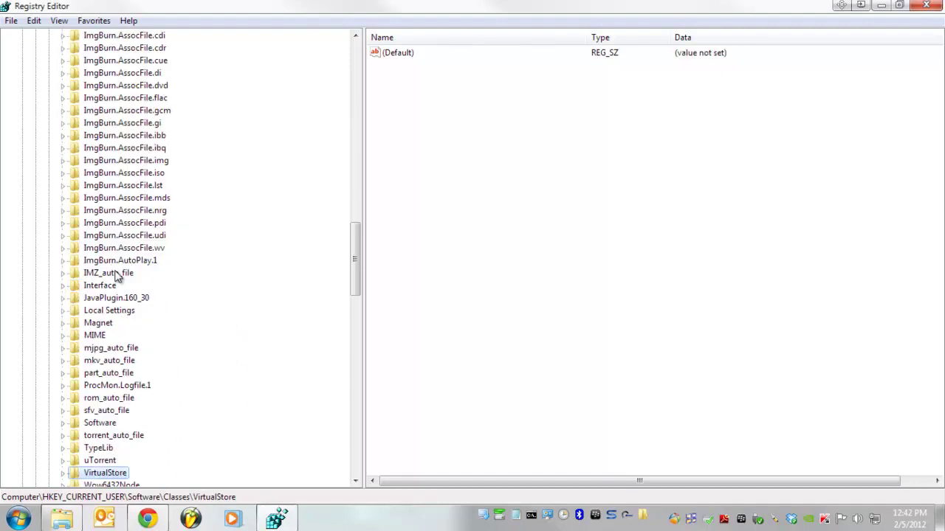
double_click(118, 476)
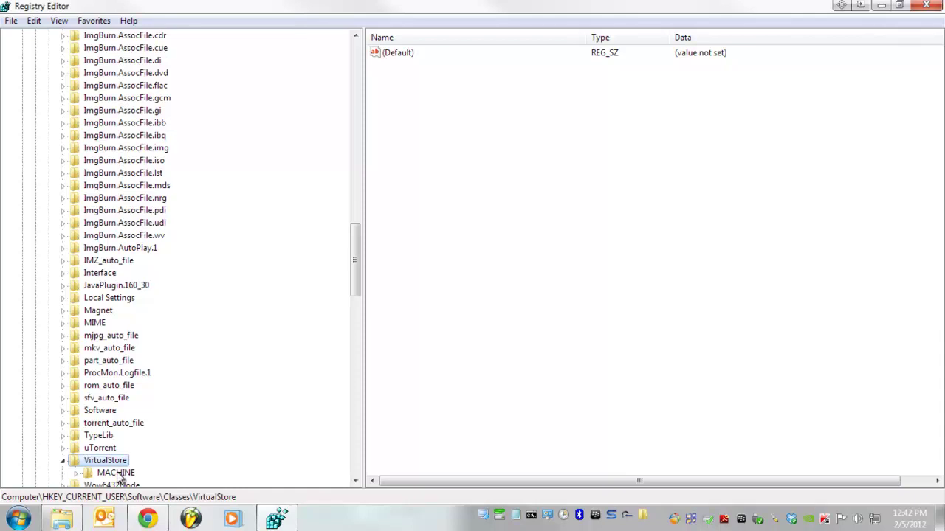
double_click(120, 476)
double_click(118, 473)
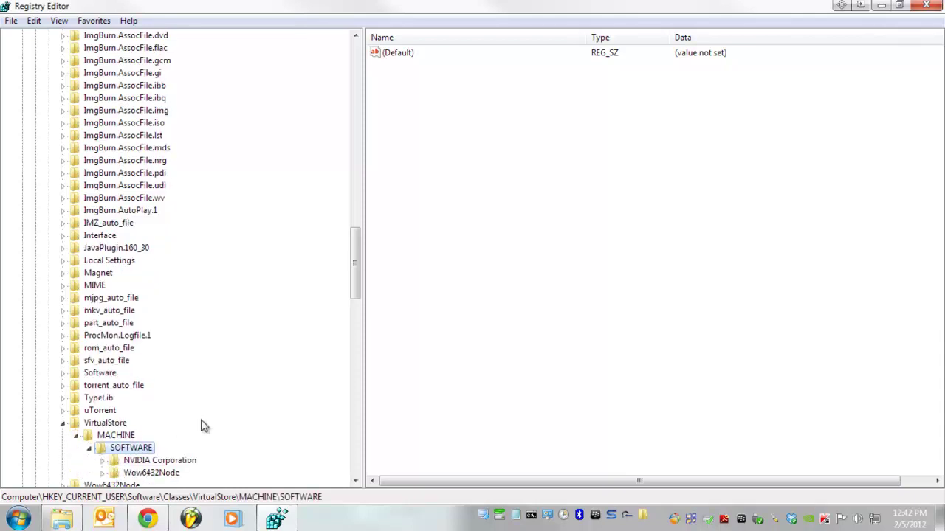
Step: Open Wow6432Node\Steinberg\Hypersonic 2 under the VirtualStore SOFTWARE key and inspect its Content Location value
double_click(162, 475)
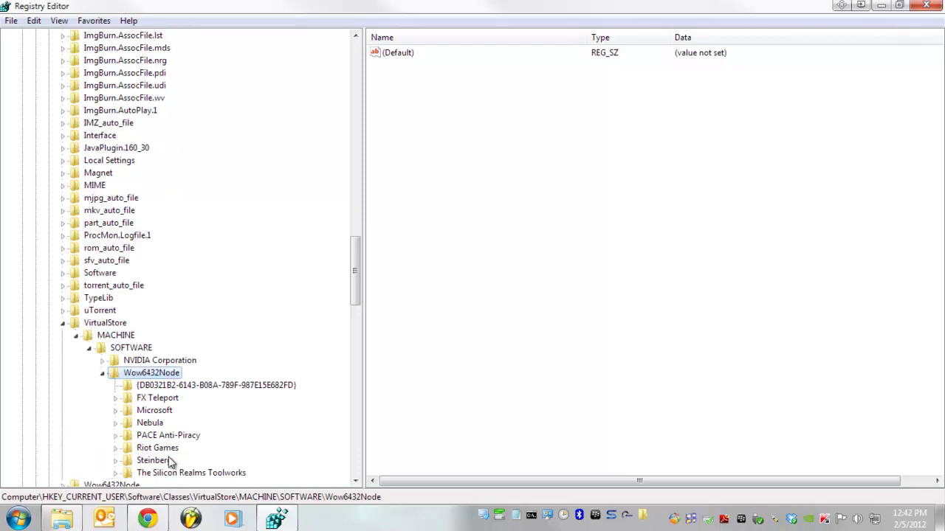
left_click(165, 461)
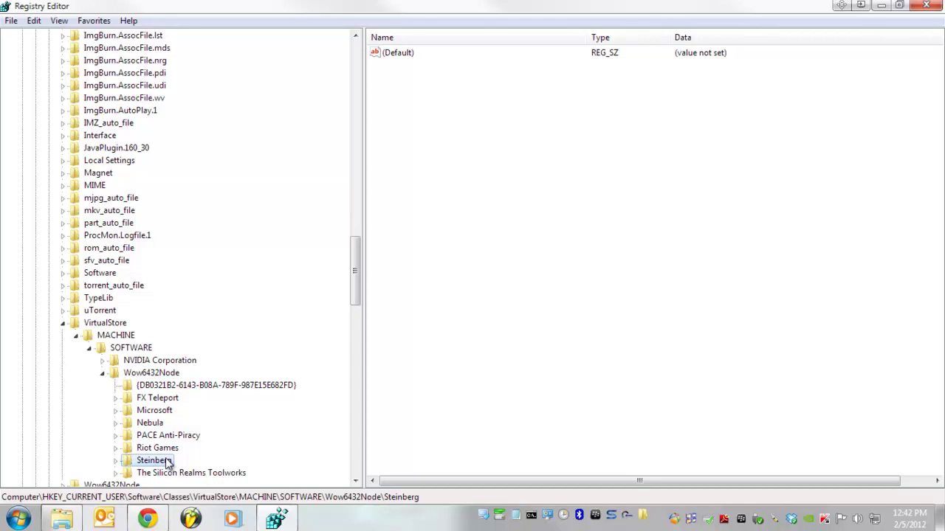
double_click(166, 462)
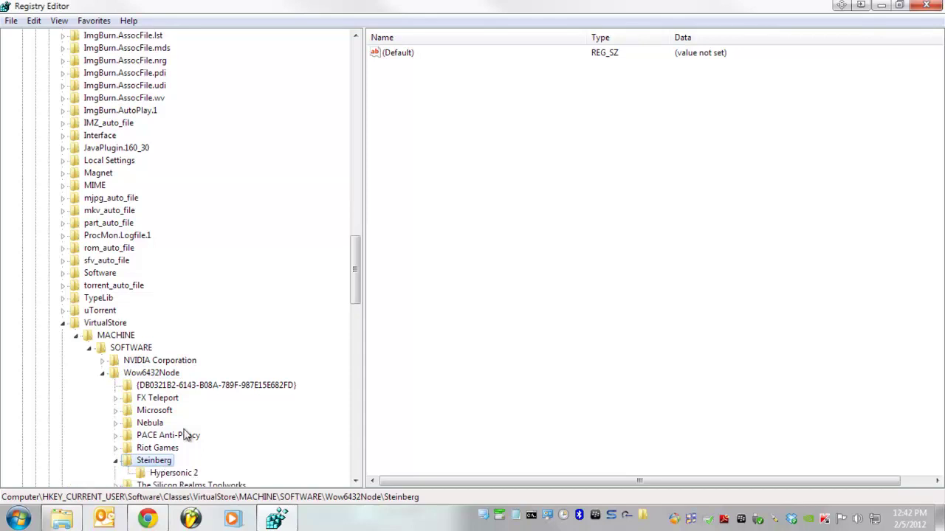
left_click(167, 474)
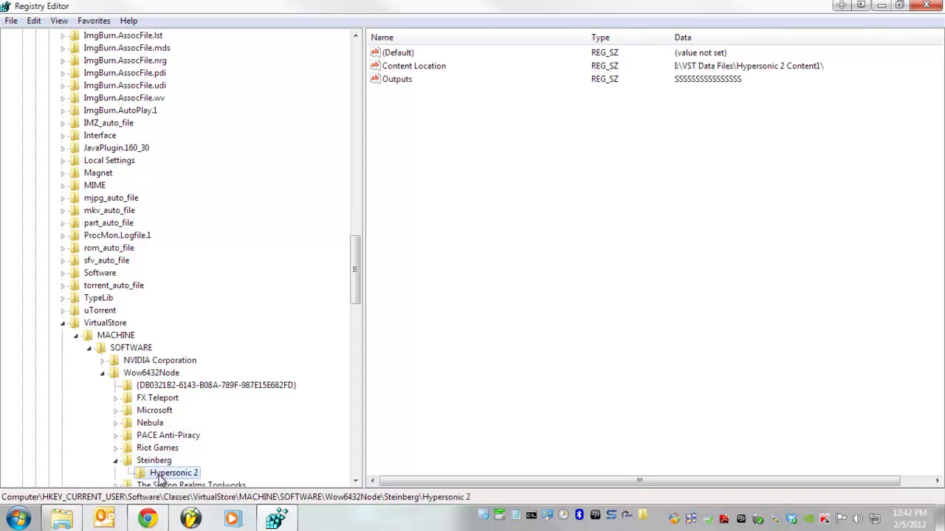
left_click(481, 134)
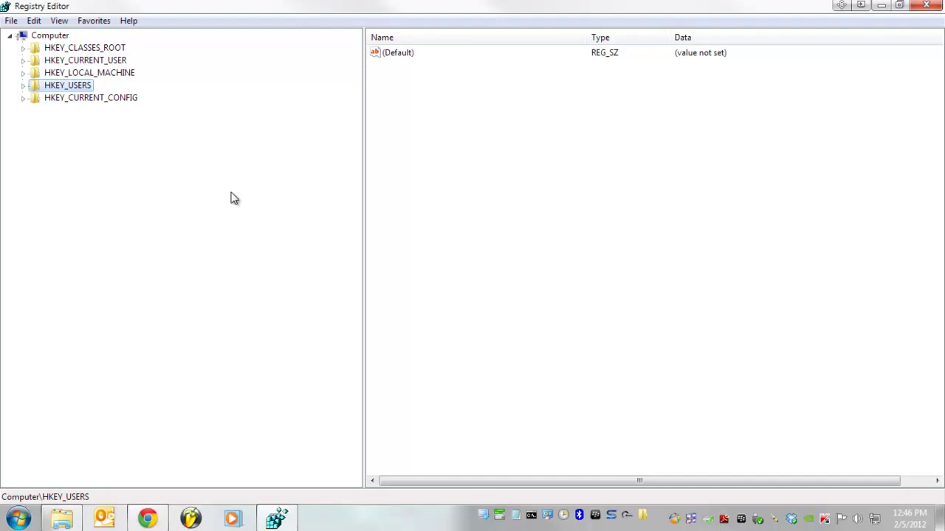
Step: Expand HKEY_USERS and select the long S-1-5-21 user key ending in 1001, without the _Classes suffix
left_click(80, 73)
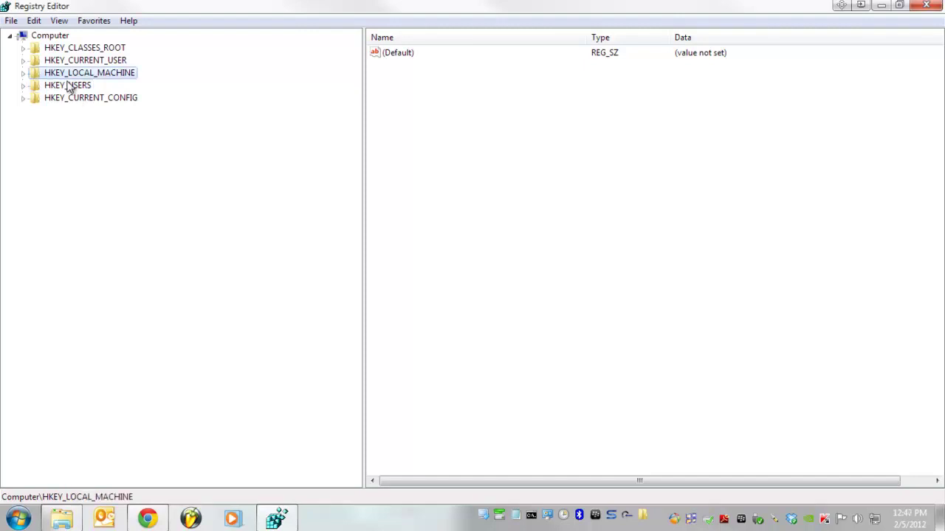
left_click(69, 87)
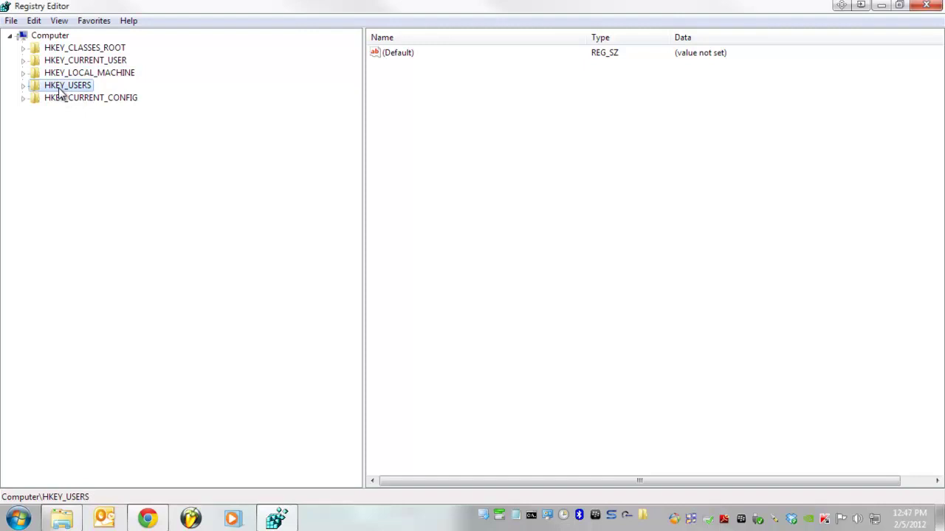
double_click(61, 88)
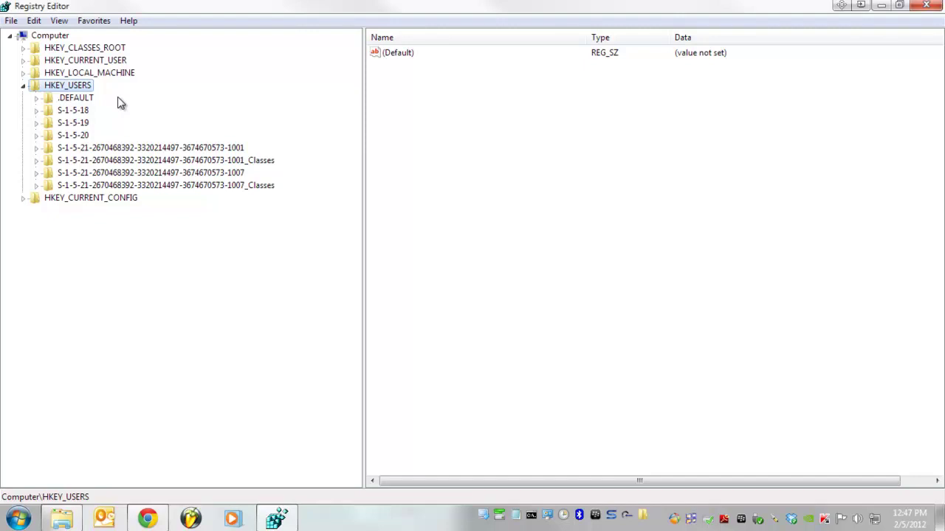
left_click(85, 149)
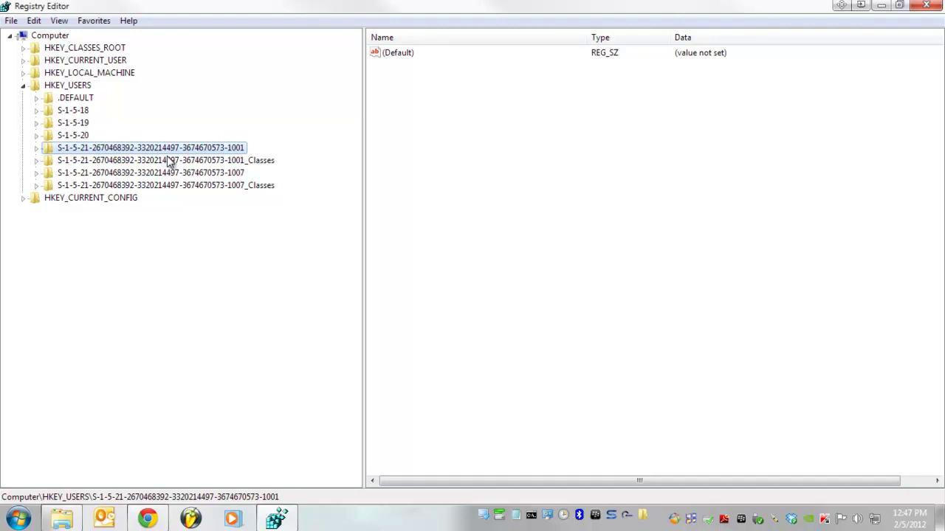
left_click(231, 163)
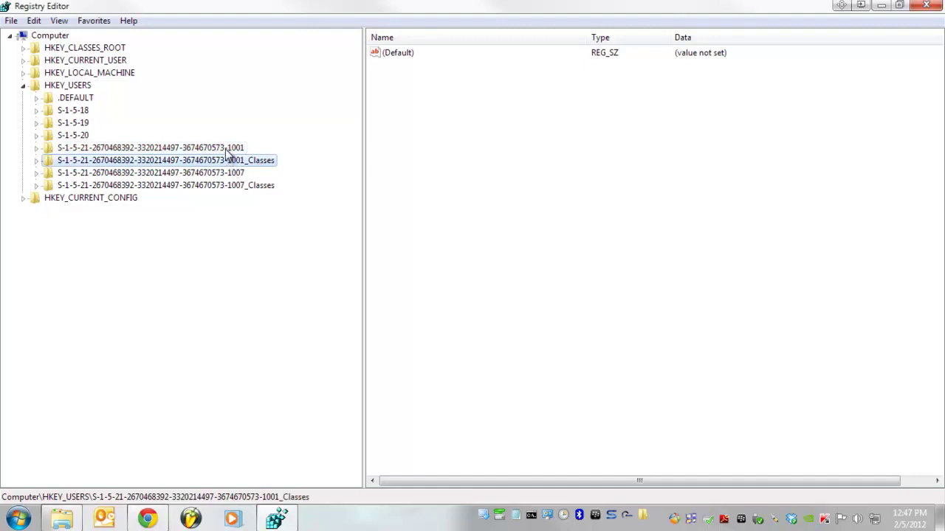
left_click(227, 151)
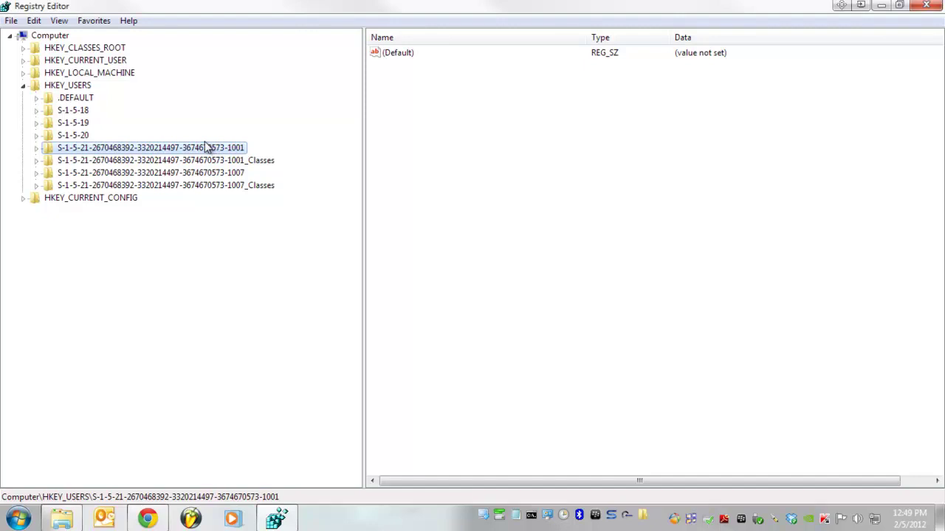
Step: Expand the user key ending in 1001 down to Software\Classes
double_click(201, 150)
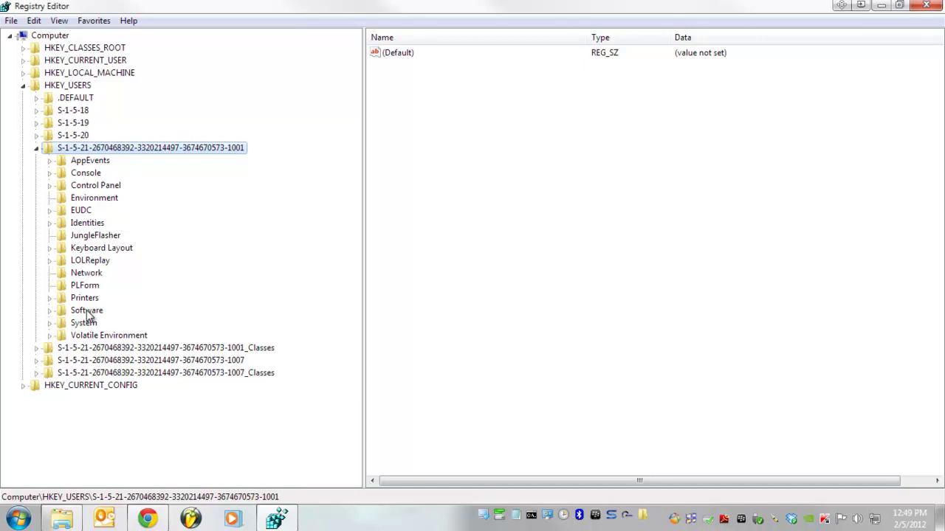
double_click(87, 312)
left_click(64, 223)
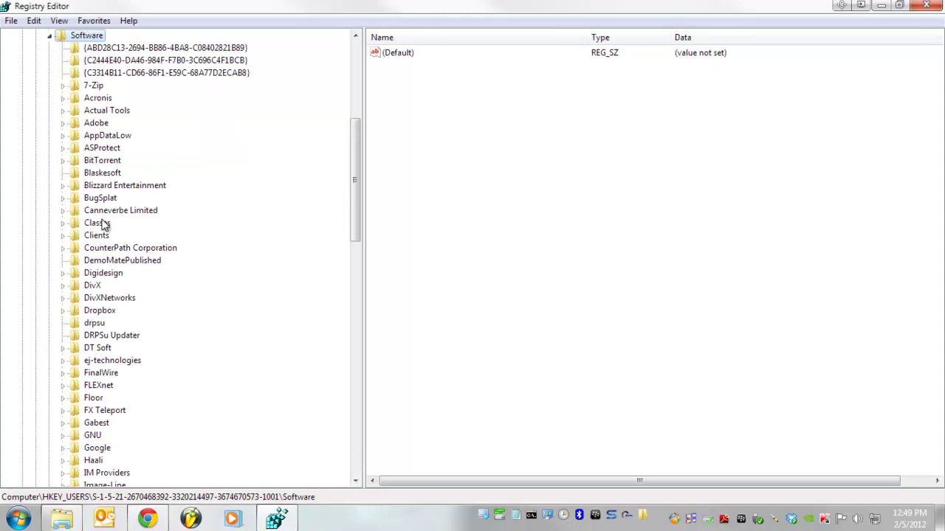
double_click(100, 224)
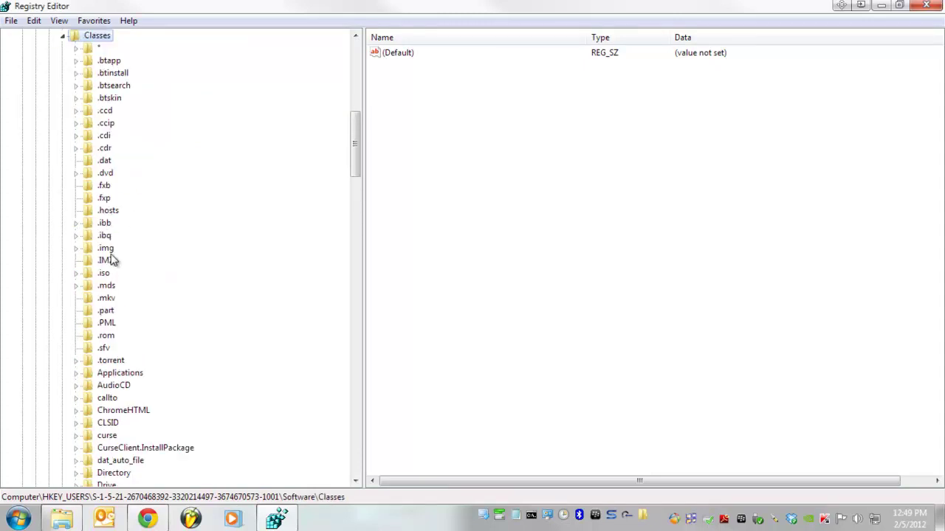
Step: Find VirtualStore under this user's Classes key and follow it through MACHINE and SOFTWARE to Wow6432Node
scroll(112, 260, "down", 10)
scroll(123, 235, "down", 16)
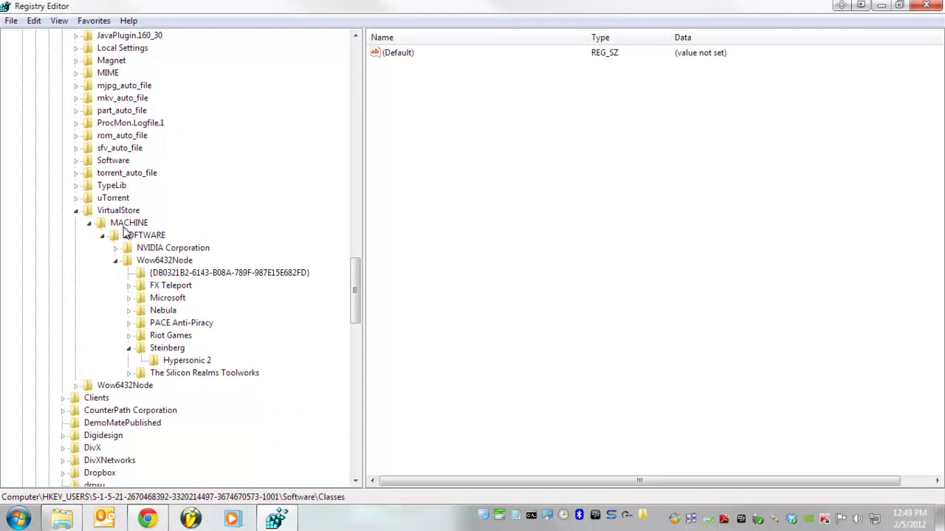
left_click(116, 214)
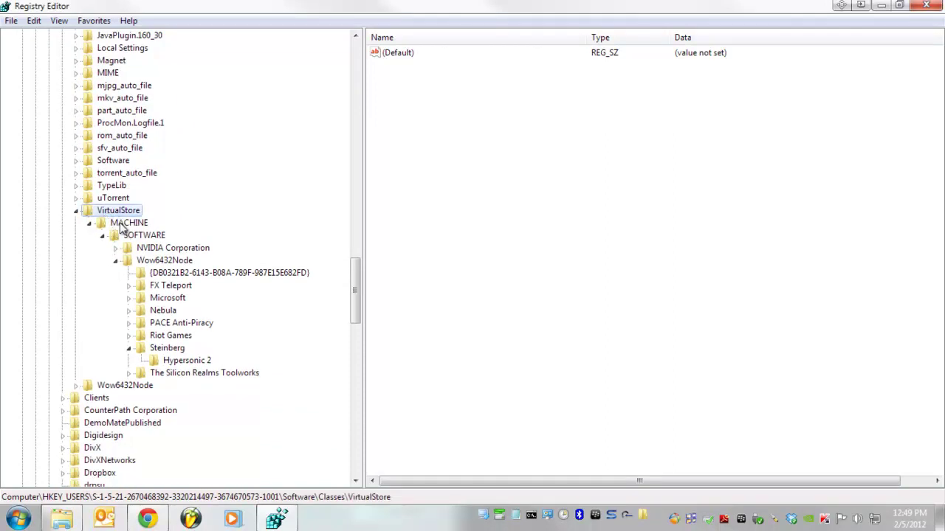
left_click(122, 225)
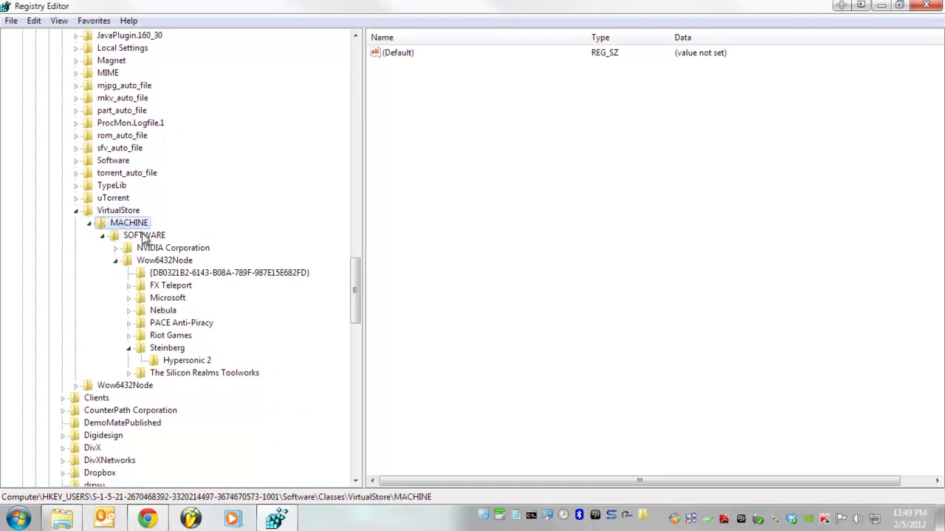
left_click(144, 236)
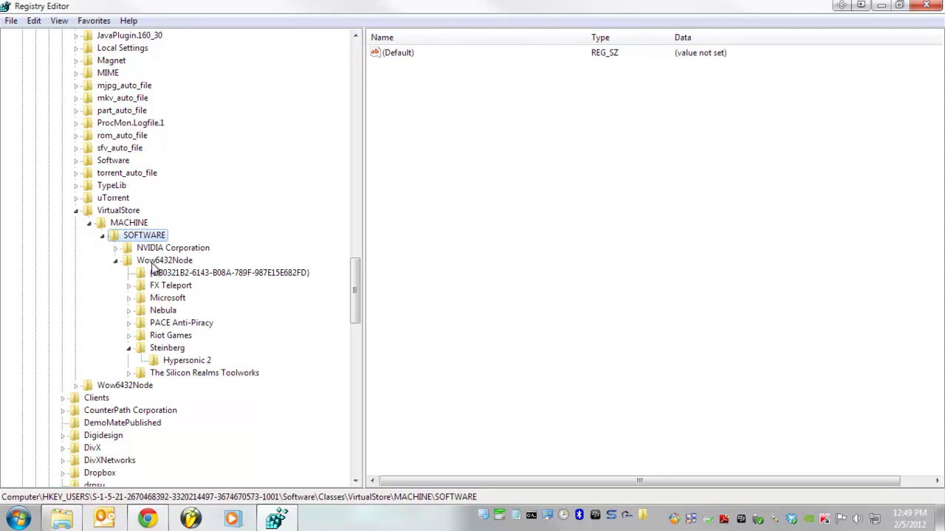
left_click(158, 266)
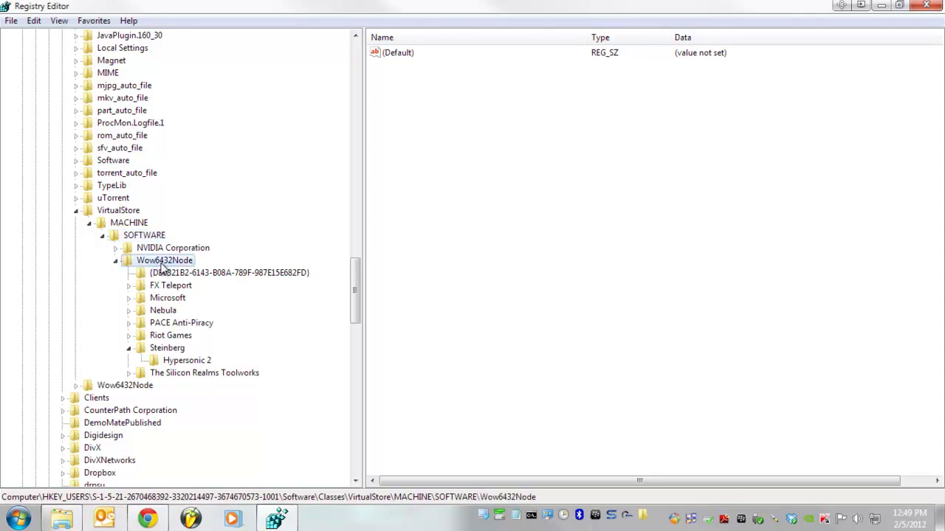
Step: Open Steinberg\Hypersonic 2 under that Wow6432Node key and inspect its Content Location value
left_click(170, 347)
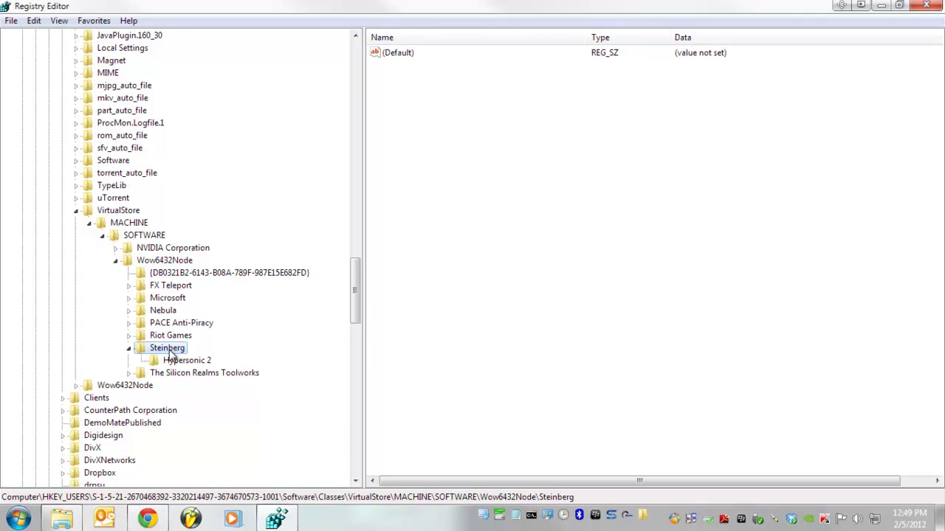
left_click(180, 361)
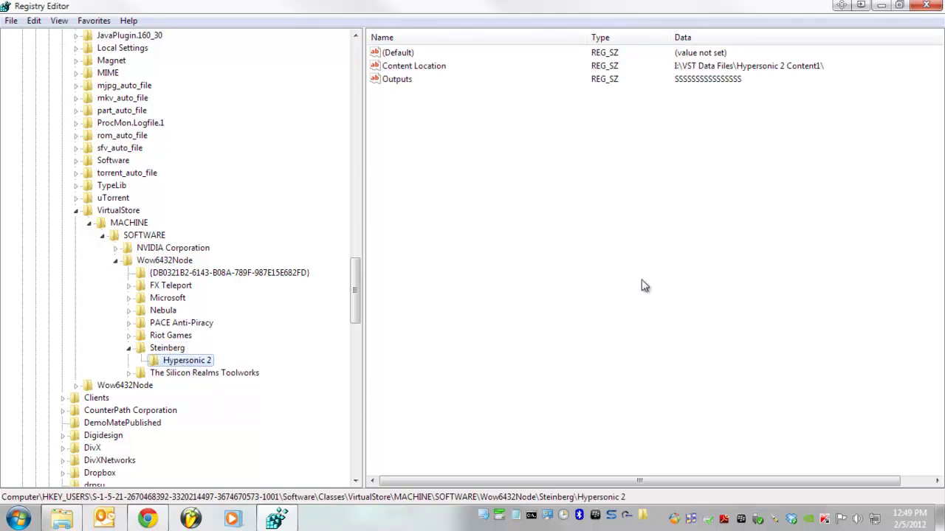
key("Tab")
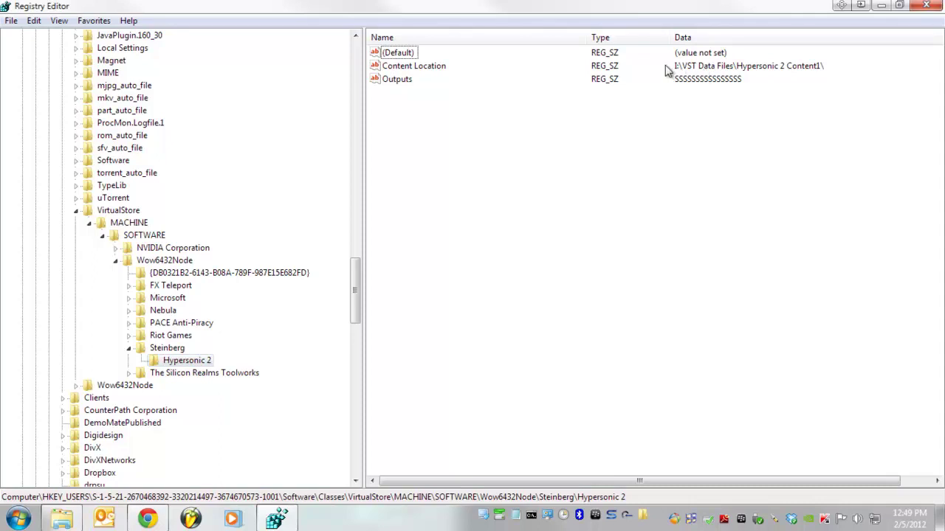
key("Down")
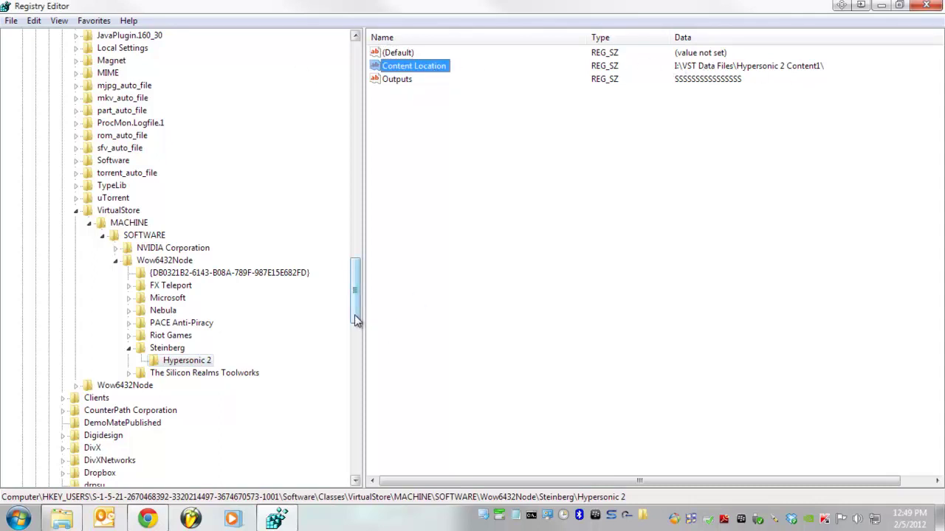
Step: Collapse the user key ending in 1001 and expand the neighbouring key ending in 1001_Classes
left_click_drag(354, 319, 388, 105)
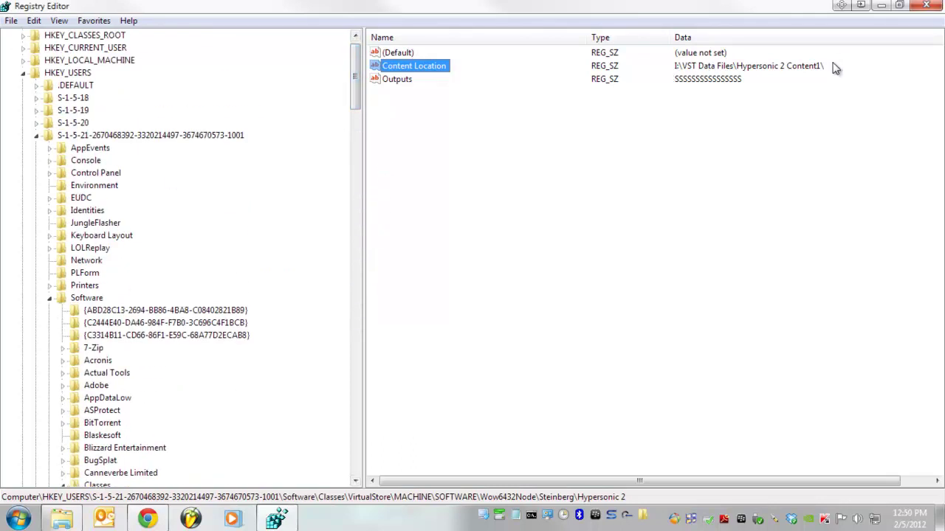
left_click(50, 298)
left_click(38, 148)
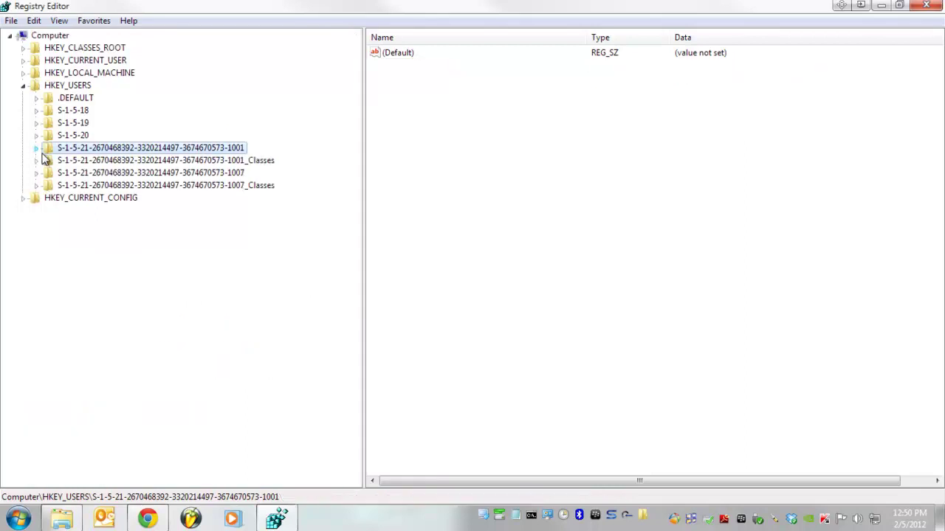
double_click(131, 162)
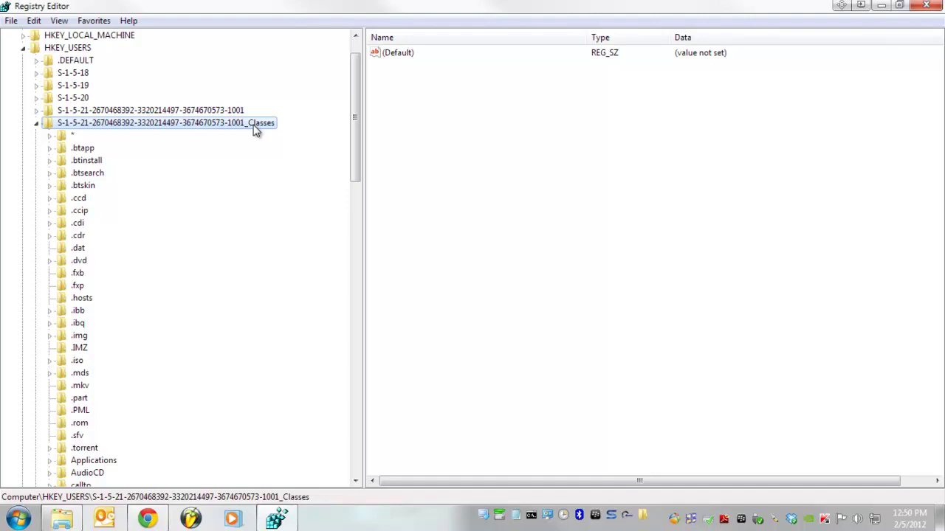
left_click(241, 110)
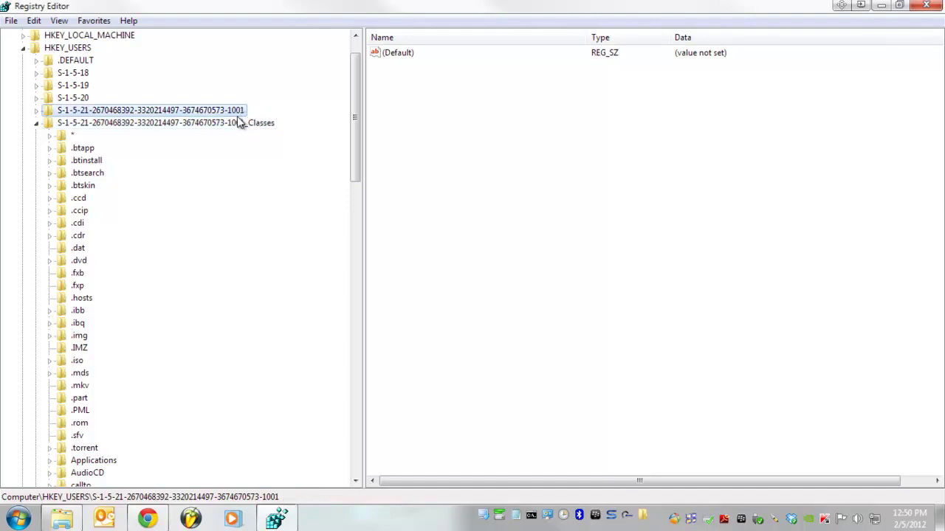
left_click(238, 123)
Step: Find VirtualStore under the 1001_Classes key and follow it through MACHINE to SOFTWARE
scroll(127, 214, "down", 8)
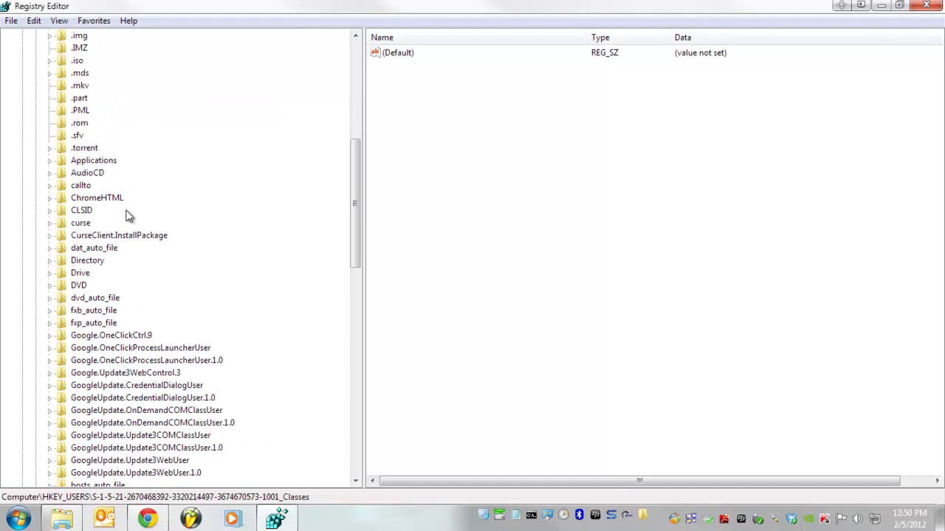
scroll(127, 214, "down", 20)
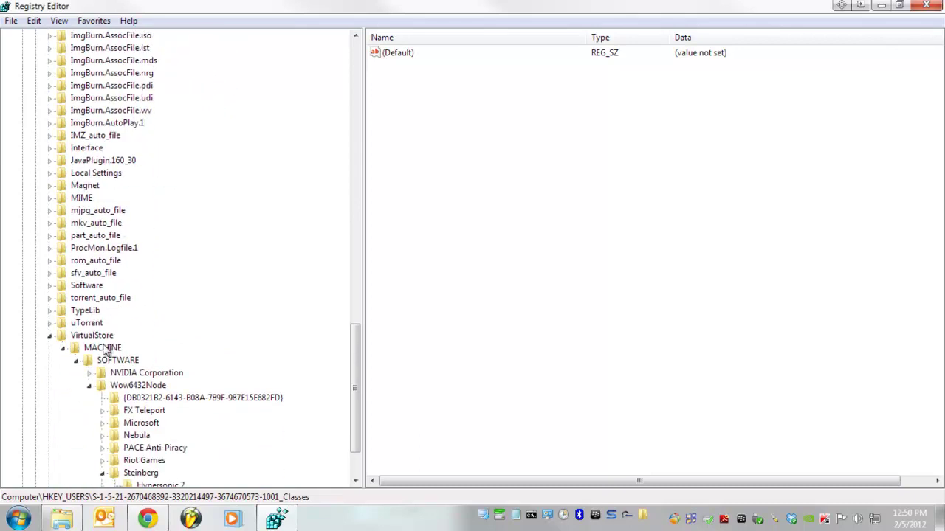
left_click(91, 336)
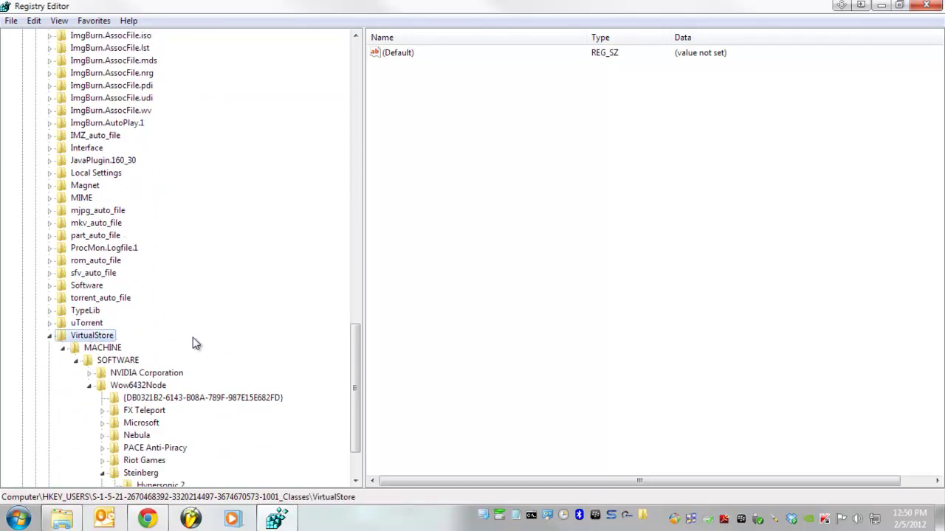
scroll(131, 346, "down", 1)
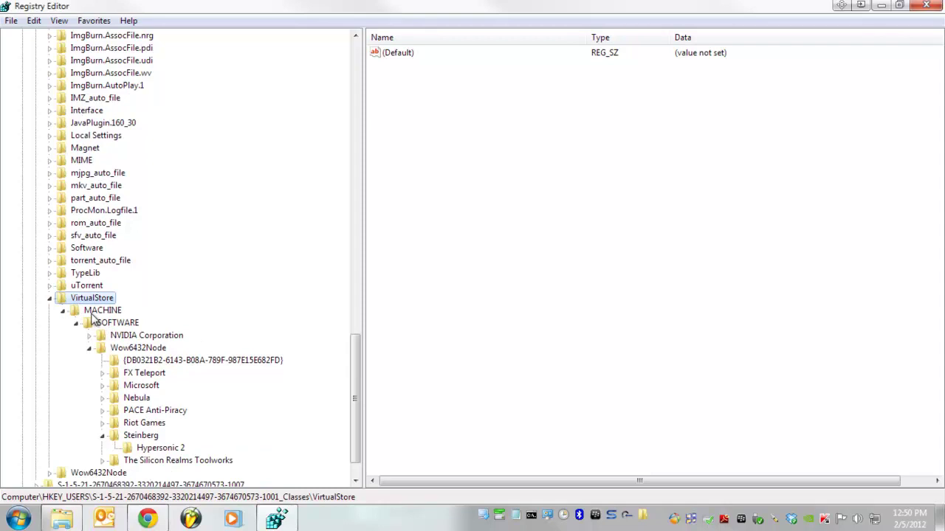
left_click(92, 312)
left_click(137, 325)
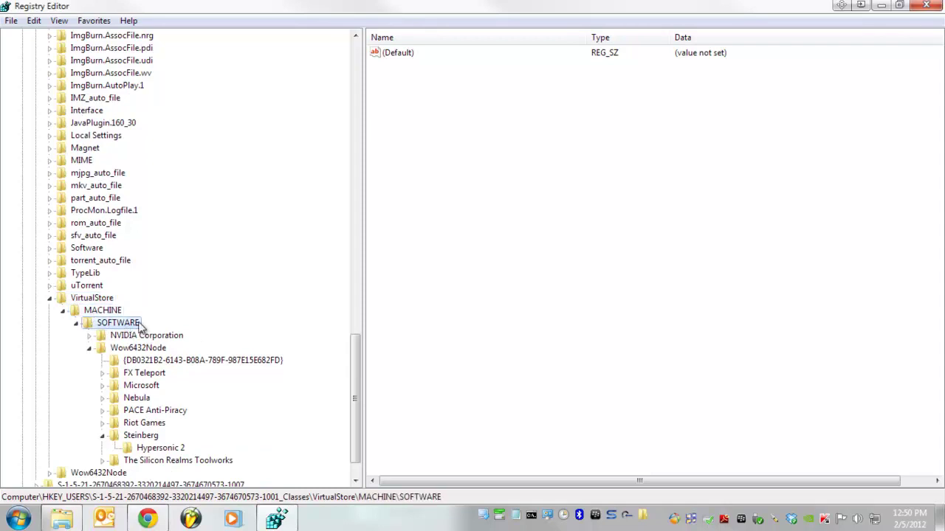
scroll(140, 325, "up", 5)
scroll(232, 310, "down", 6)
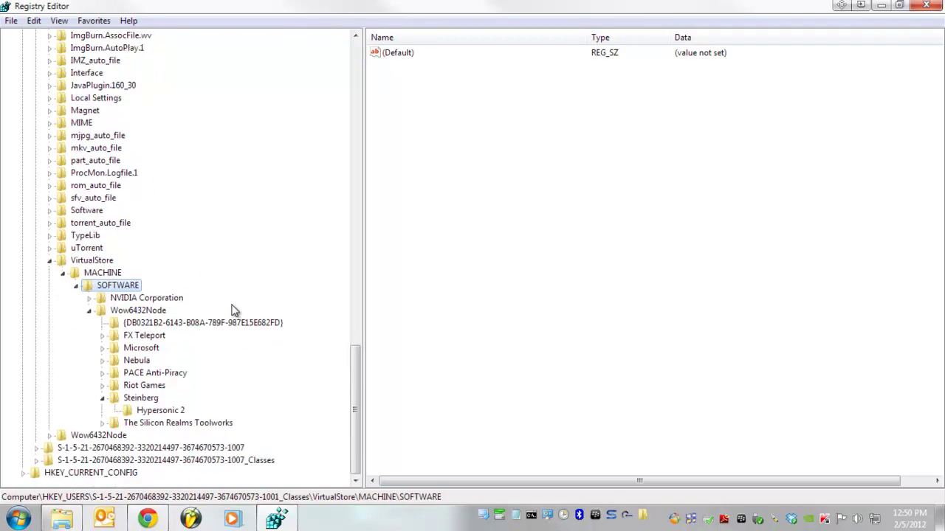
Step: Inspect the Content Location value in Wow6432Node\Steinberg\Hypersonic 2 under the 1001_Classes branch, and collapse HKEY_USERS
left_click(141, 311)
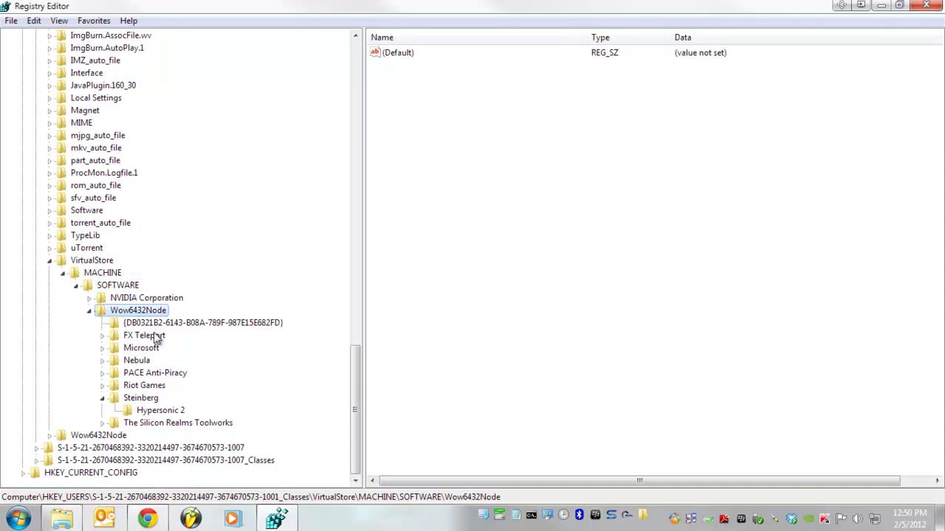
left_click(145, 399)
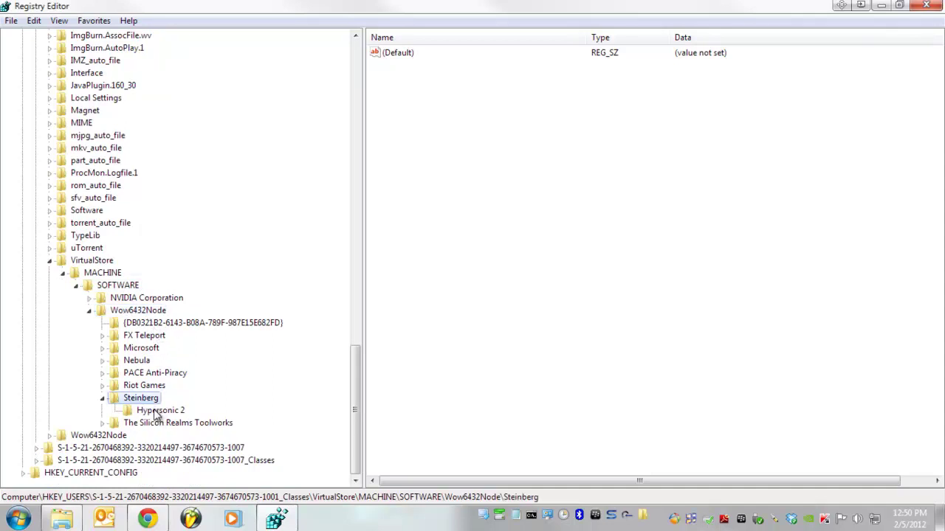
left_click(156, 411)
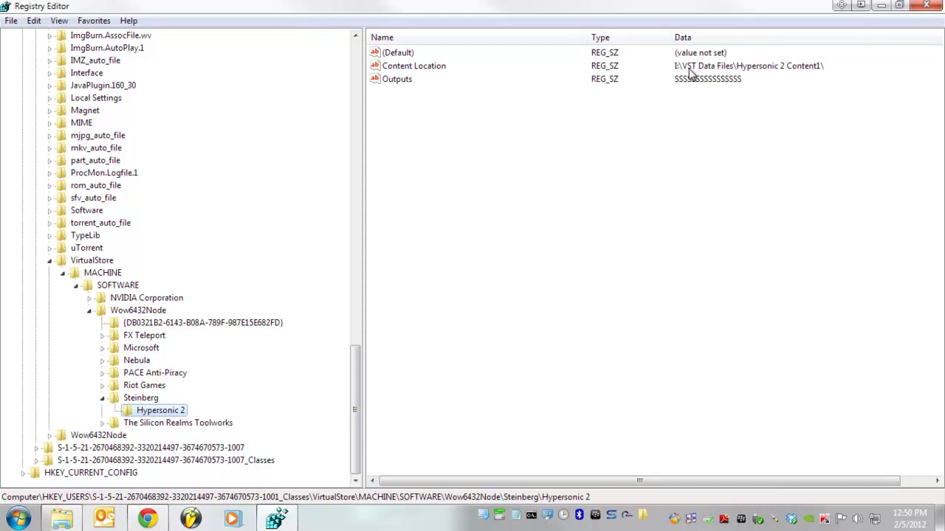
left_click(391, 69)
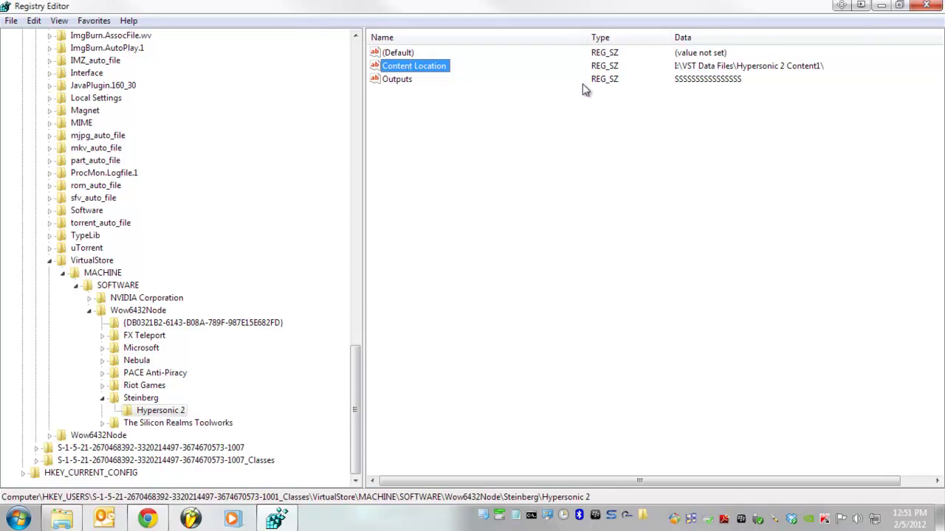
left_click(698, 69)
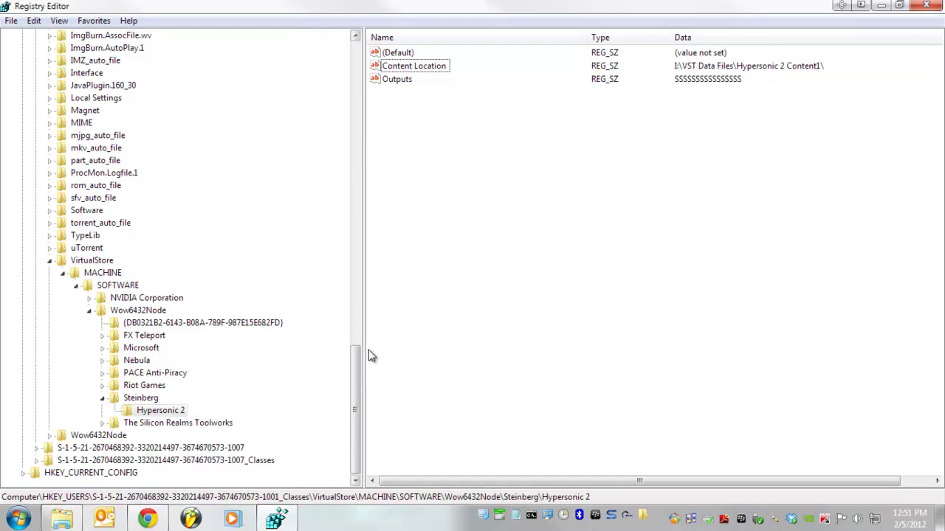
left_click_drag(357, 354, 308, 91)
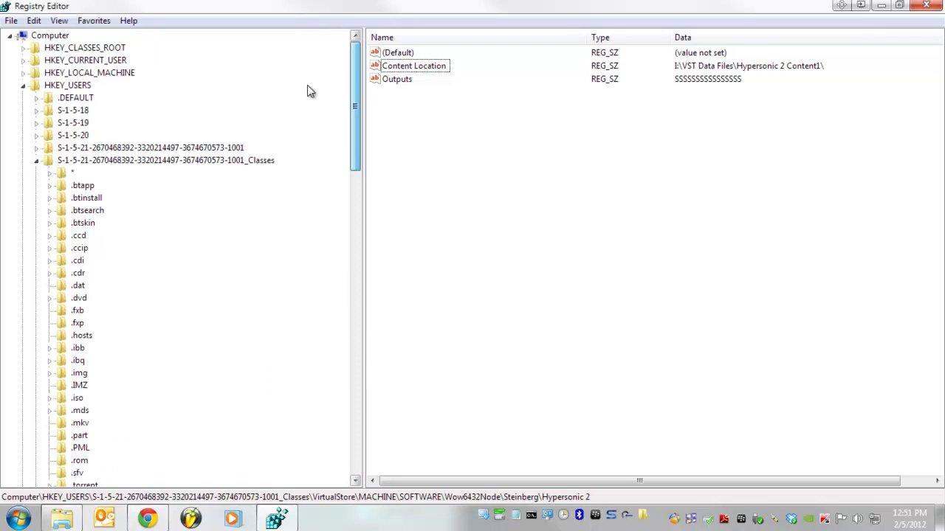
left_click(23, 85)
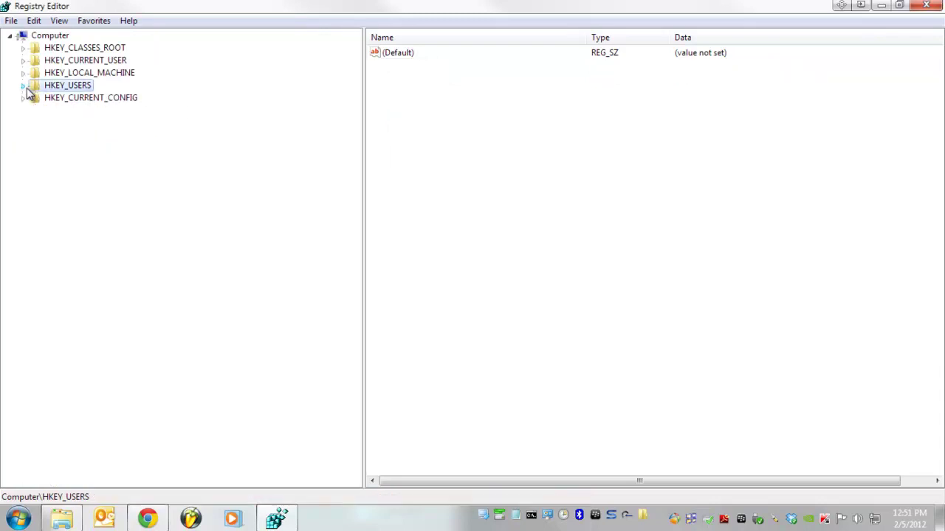
Step: Switch to FL Studio 10, launching it as administrator
right_click(196, 519)
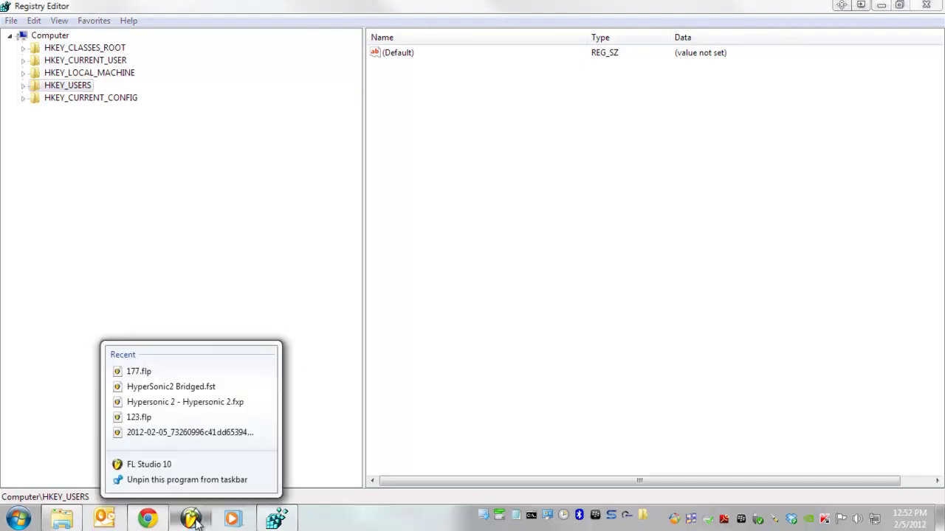
right_click(190, 466)
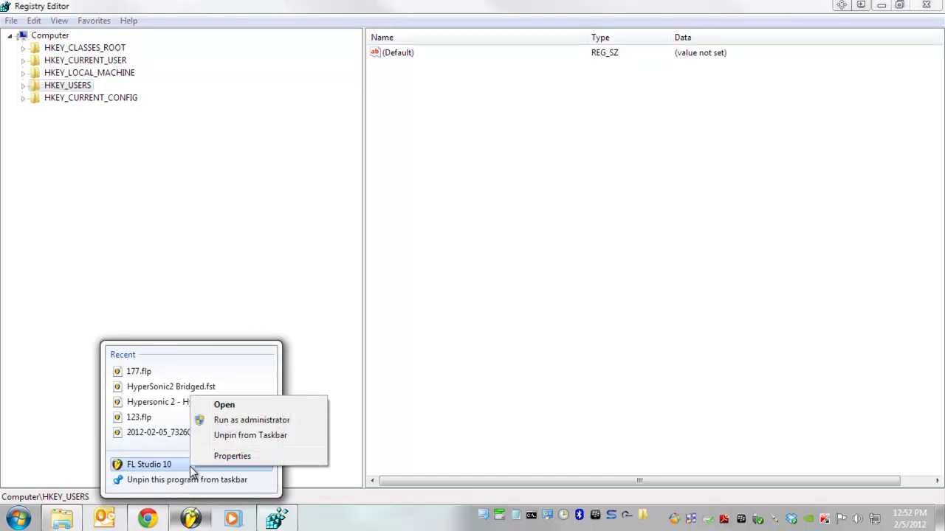
left_click(287, 420)
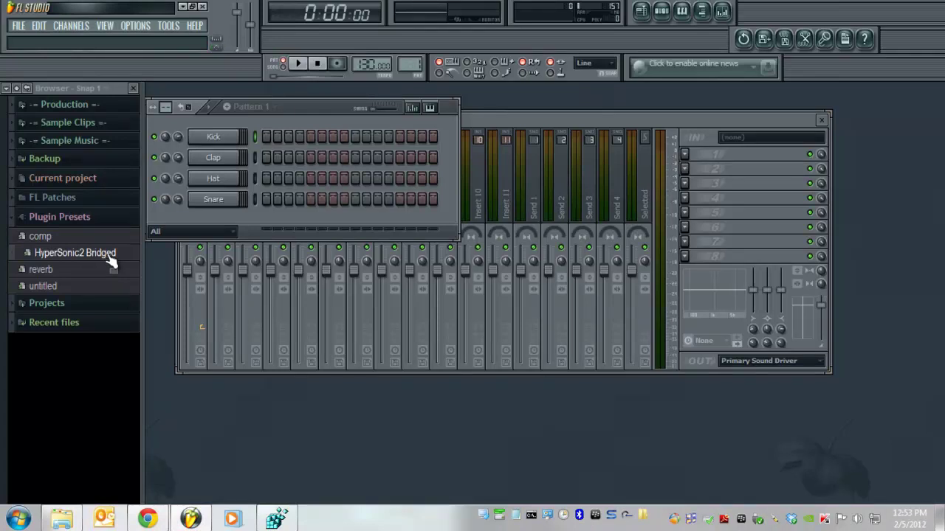
Step: Load the HyperSonic2 Bridged preset into a new channel, check the Bridged setting in its wrapper's processing options, and close the plugin window
left_click_drag(110, 262, 210, 219)
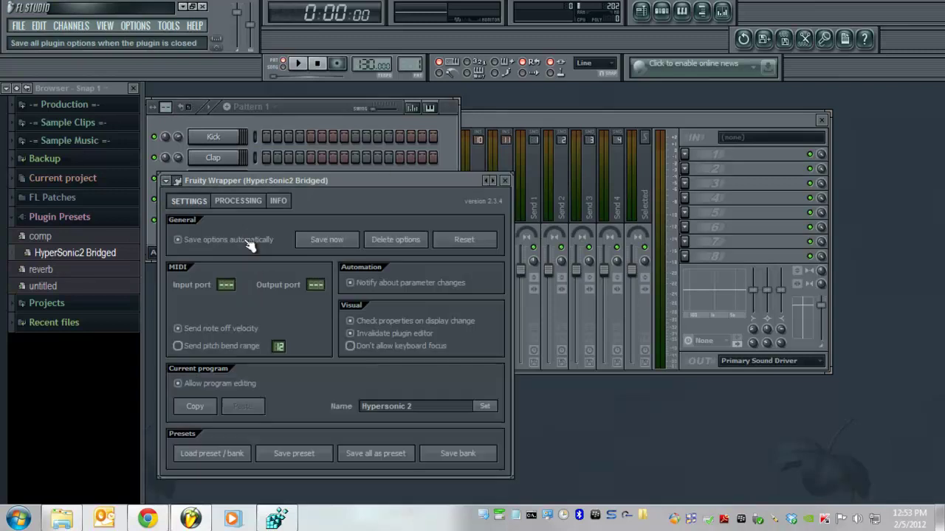
left_click(228, 205)
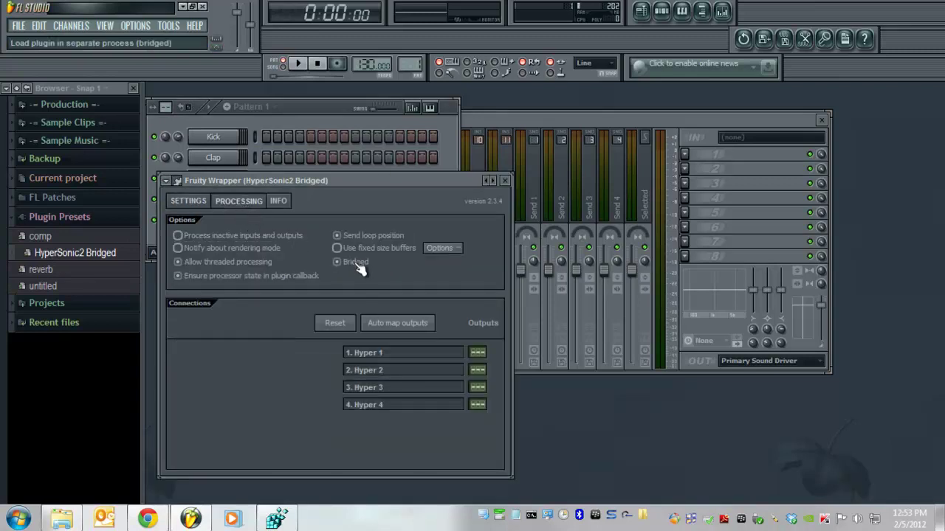
left_click(176, 181)
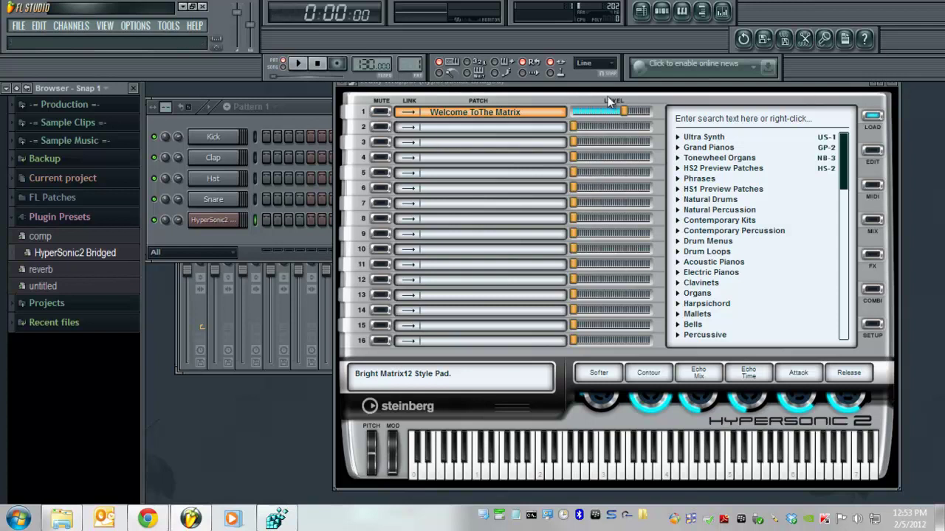
left_click_drag(608, 82, 609, 136)
left_click(351, 137)
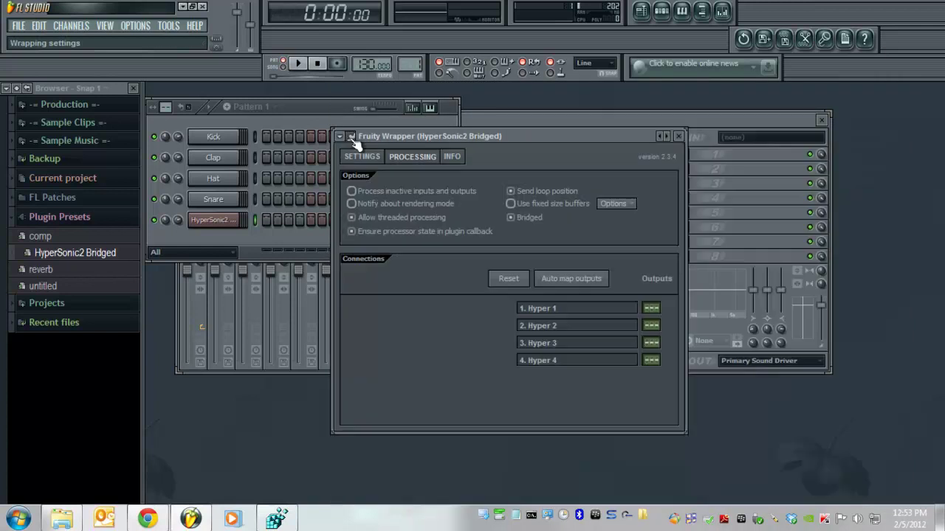
left_click(678, 136)
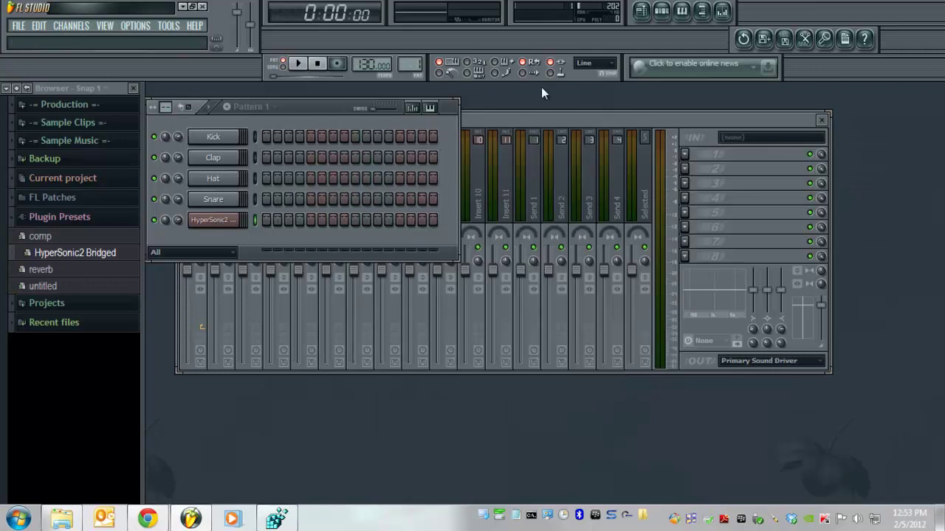
Step: Add a new channel with the first Hypersonic entry under VST 1 & 2 plugins in the full generator list
left_click(75, 30)
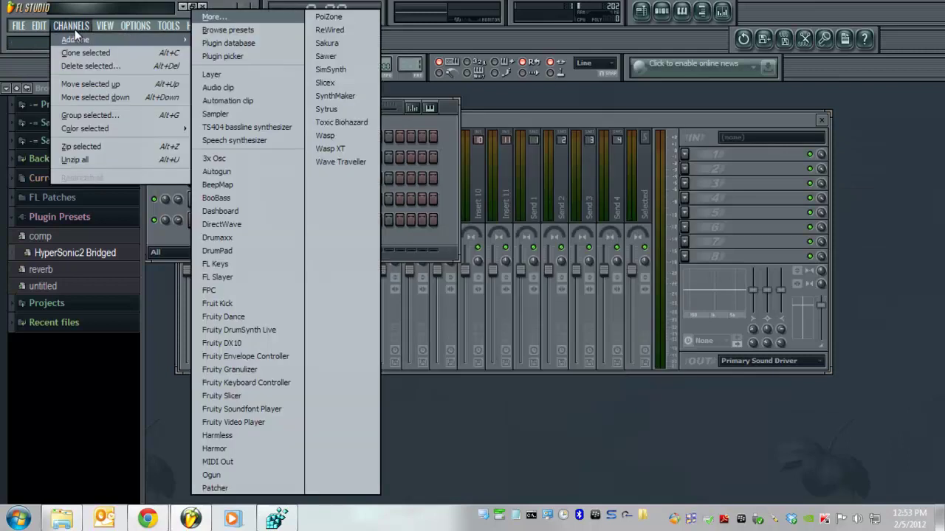
left_click(208, 17)
left_click_drag(559, 256, 550, 313)
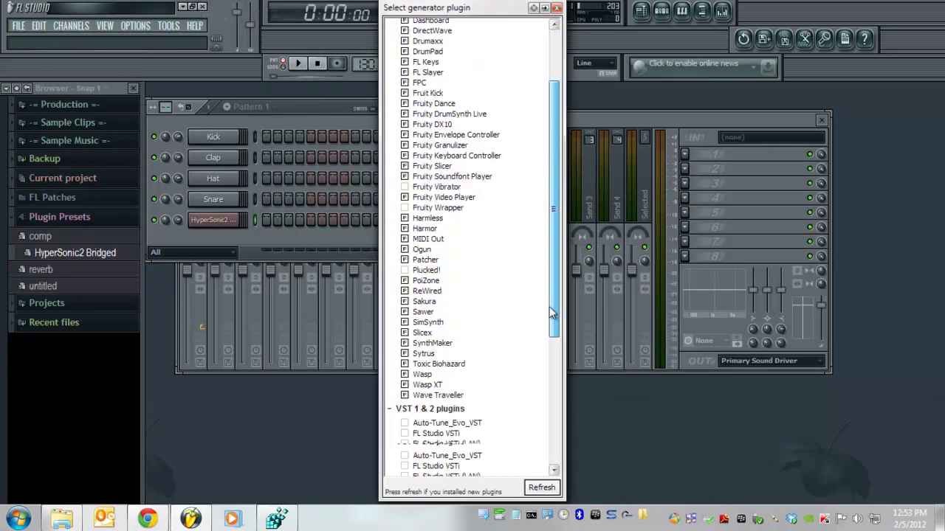
scroll(549, 314, "down", 6)
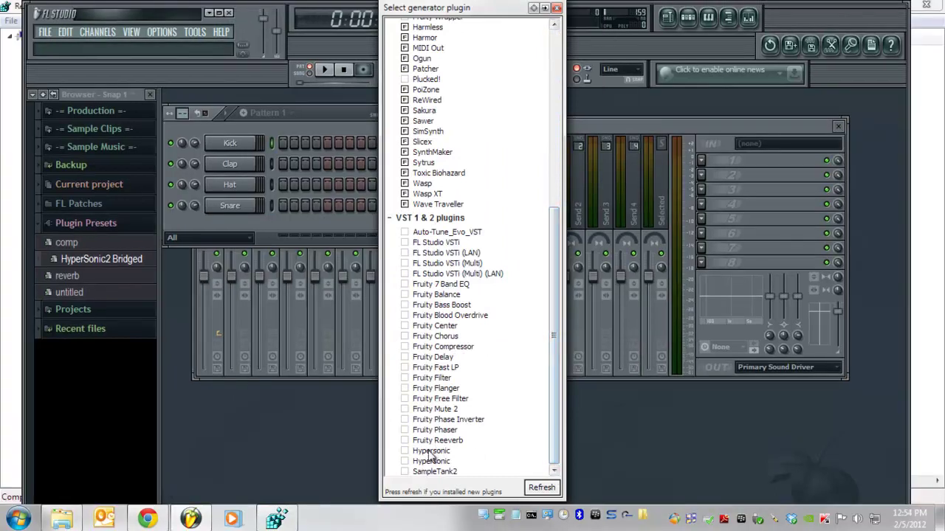
left_click(429, 451)
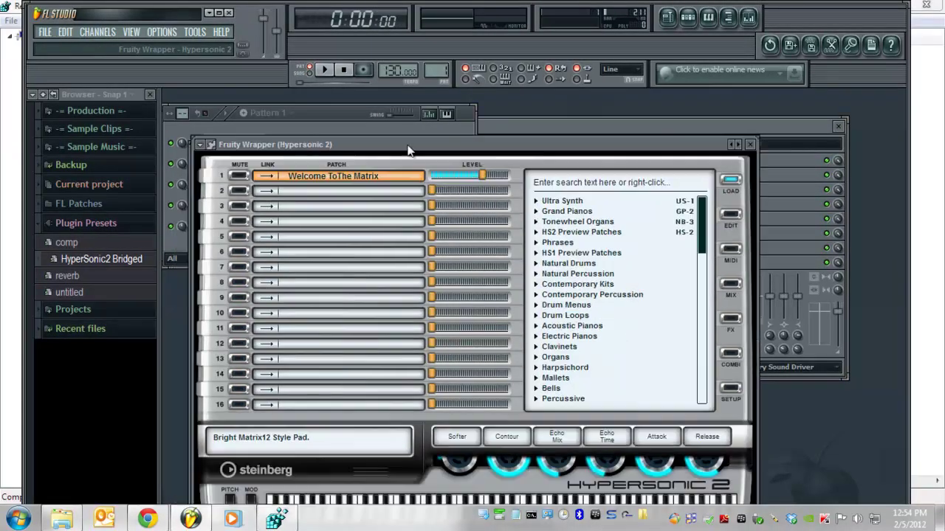
Step: Enable the Bridged option in the processing options of the Hypersonic 2 wrapper
left_click_drag(410, 150, 422, 107)
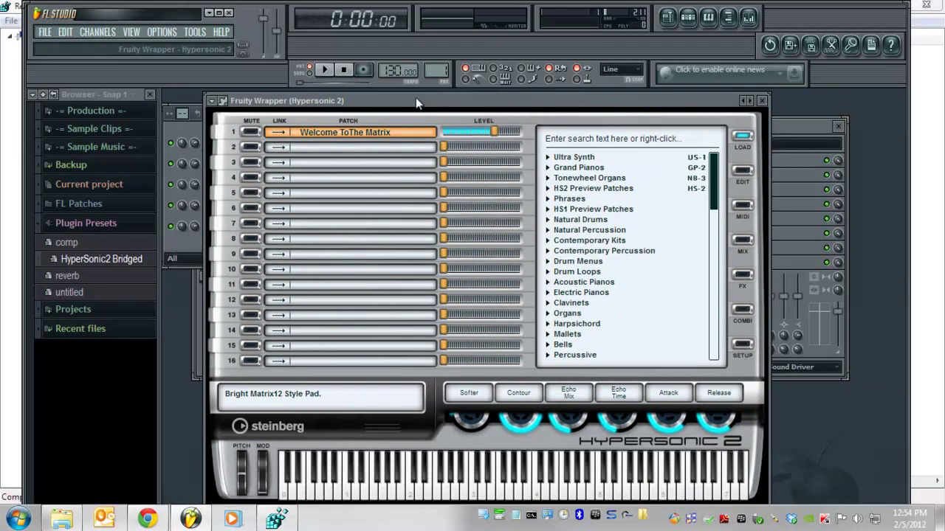
left_click(224, 101)
left_click(286, 123)
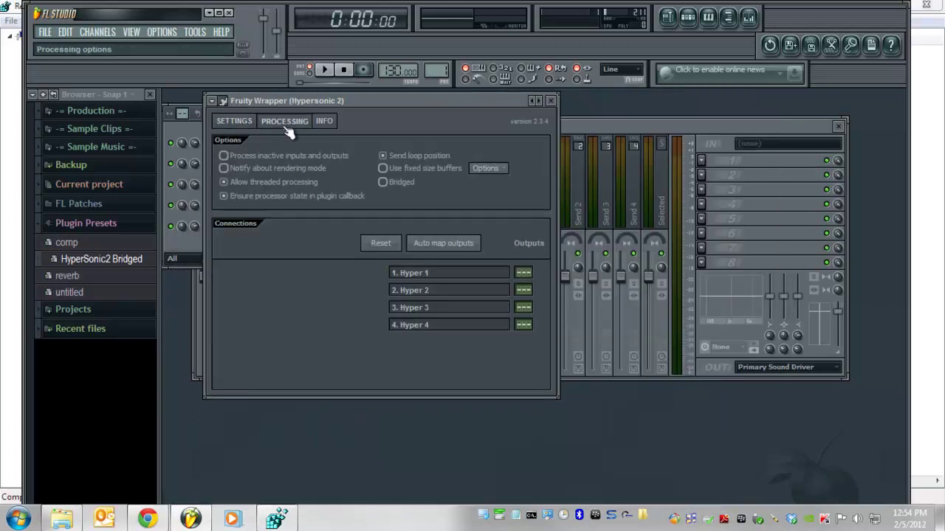
left_click(384, 182)
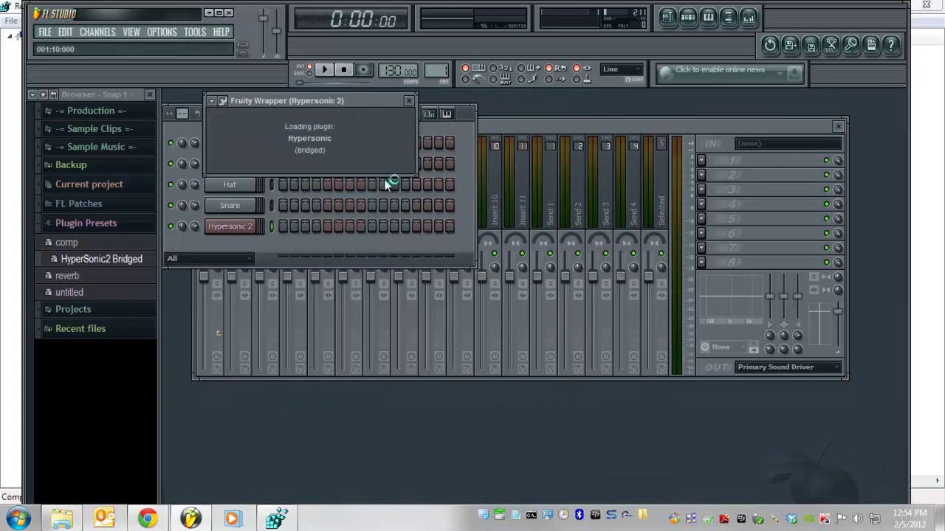